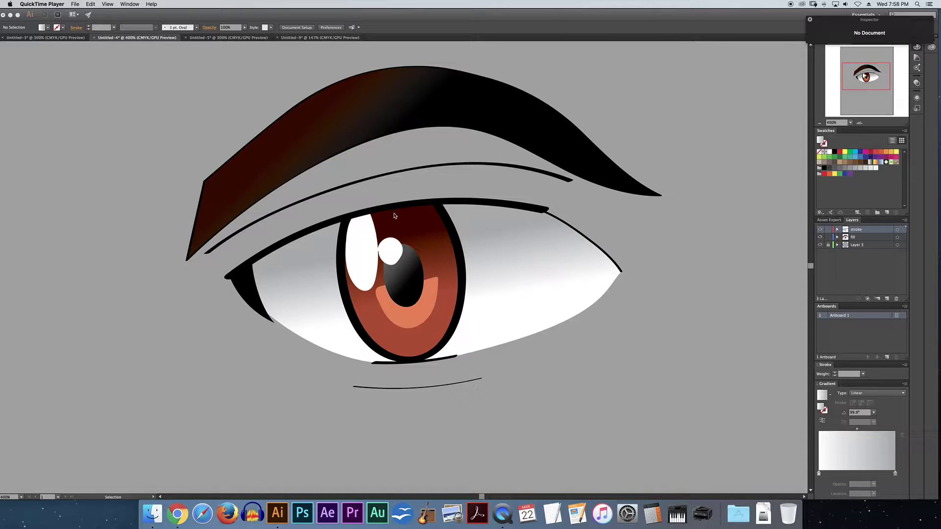
{"action": "left_click", "coordinate": [376, 201]}
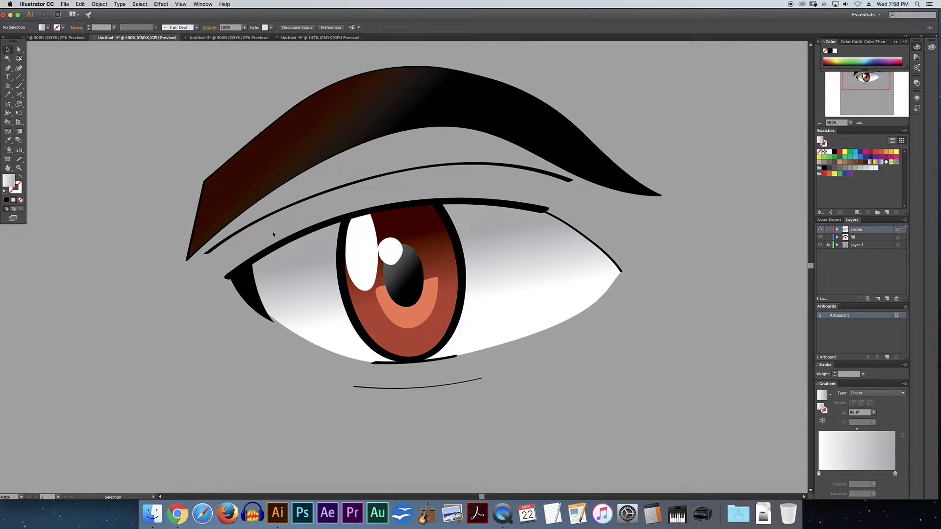
{"action": "scroll", "coordinate": [347, 195], "scroll_direction": "left", "scroll_amount": 3}
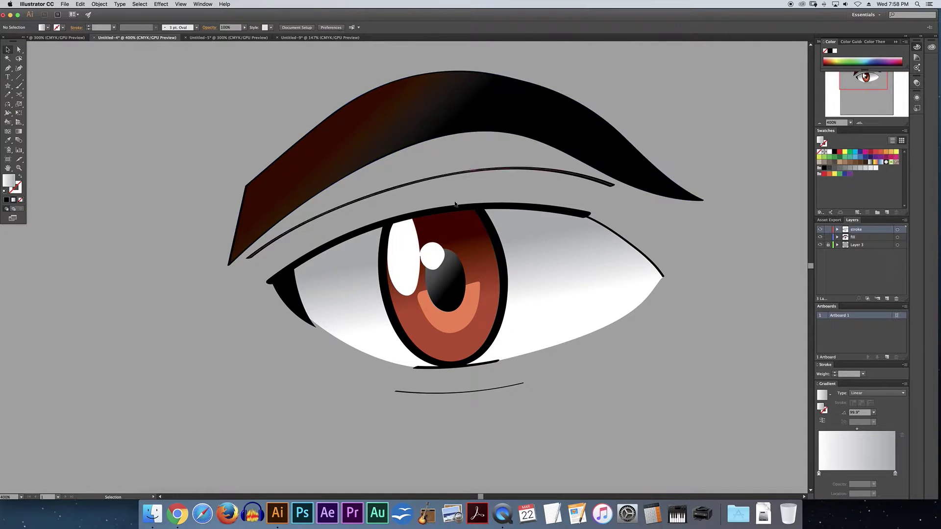
{"action": "key", "text": "space"}
{"action": "scroll", "coordinate": [471, 143], "scroll_direction": "down", "scroll_amount": 1}
{"action": "left_click_drag", "start_coordinate": [465, 142], "coordinate": [458, 152]}
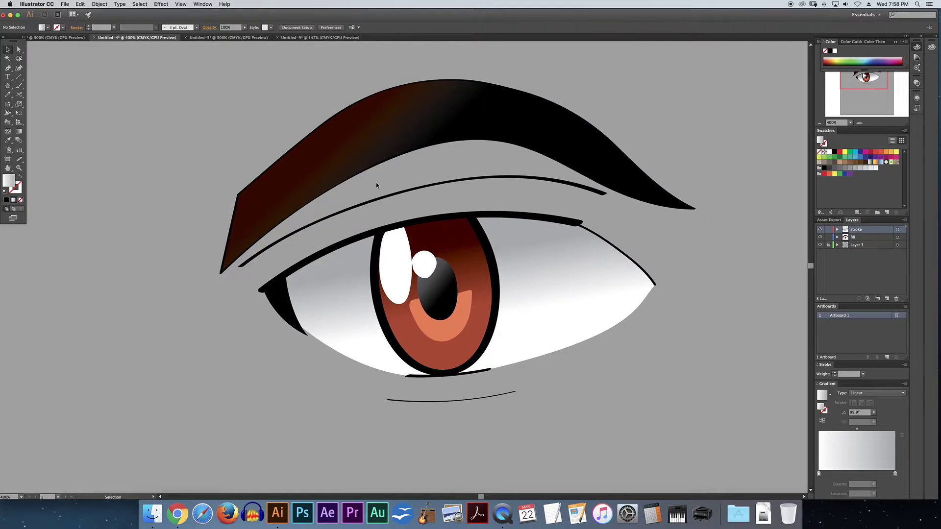
{"action": "key", "text": "space"}
{"action": "left_click_drag", "start_coordinate": [307, 75], "coordinate": [314, 97]}
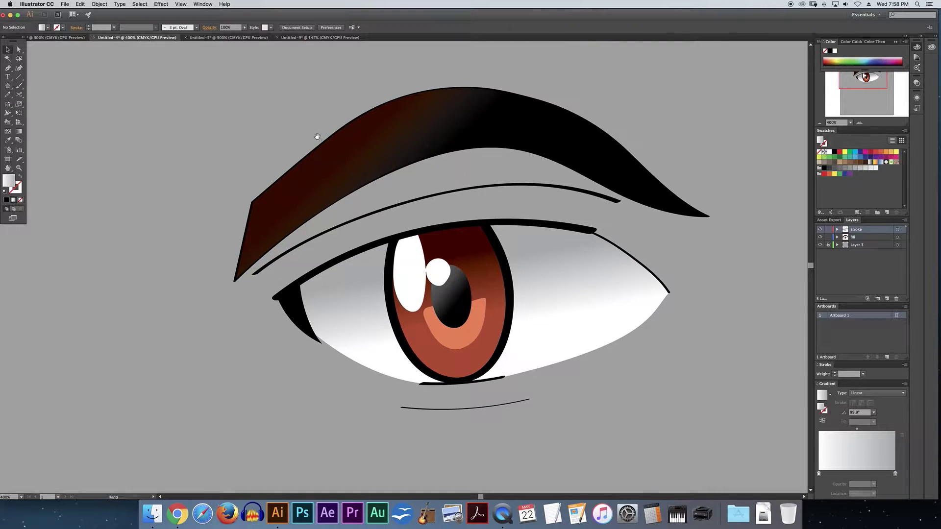
{"action": "left_click_drag", "start_coordinate": [319, 136], "coordinate": [309, 104]}
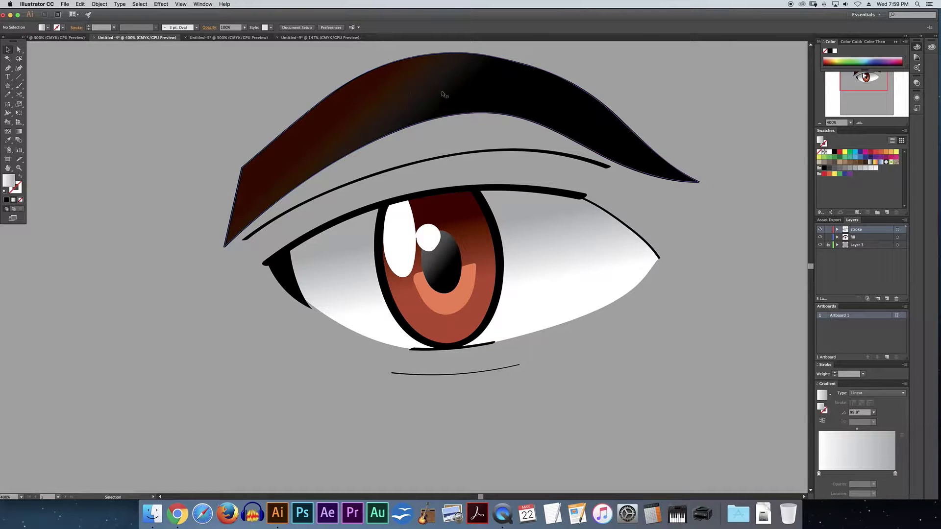
{"action": "key", "text": "space"}
{"action": "left_click_drag", "start_coordinate": [458, 164], "coordinate": [445, 165]}
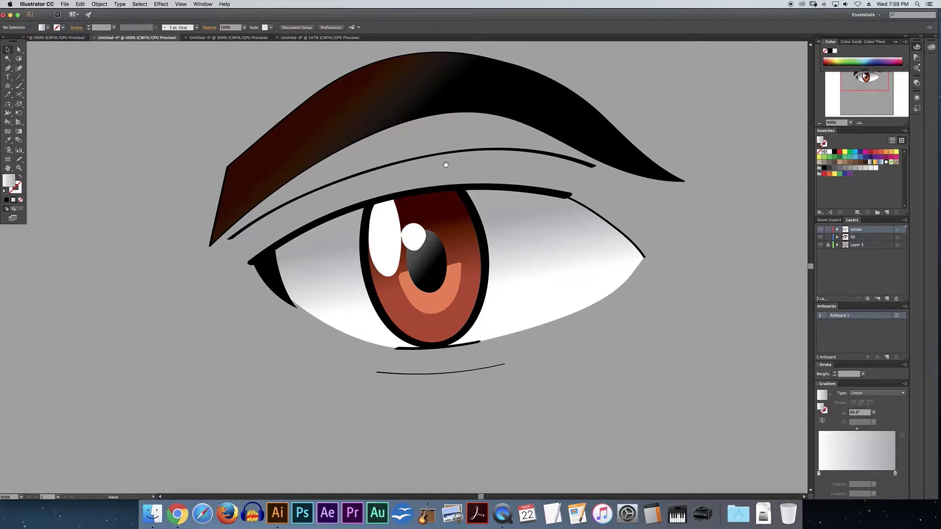
Expand the fill layer of the finished eye and toggle the stroke and fill layers' visibility to compare their contents.
{"action": "left_click", "coordinate": [837, 237]}
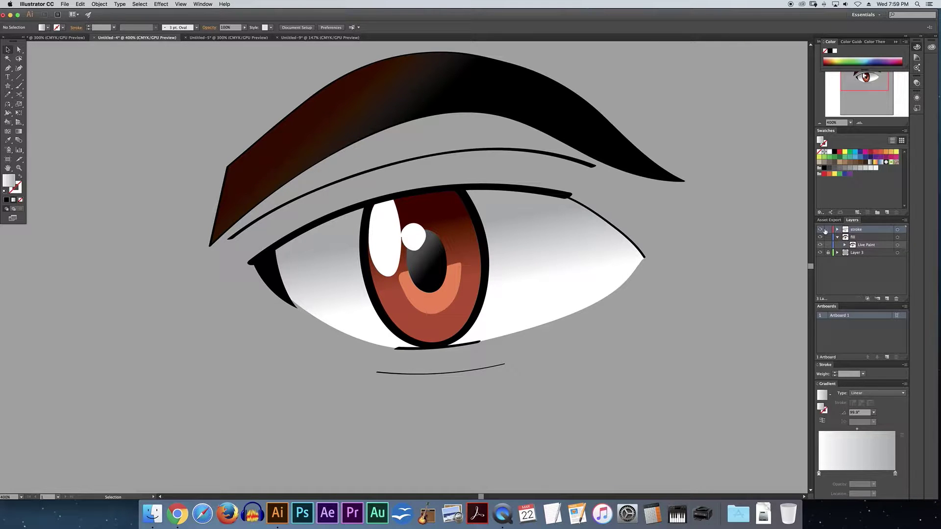
{"action": "left_click", "coordinate": [820, 229]}
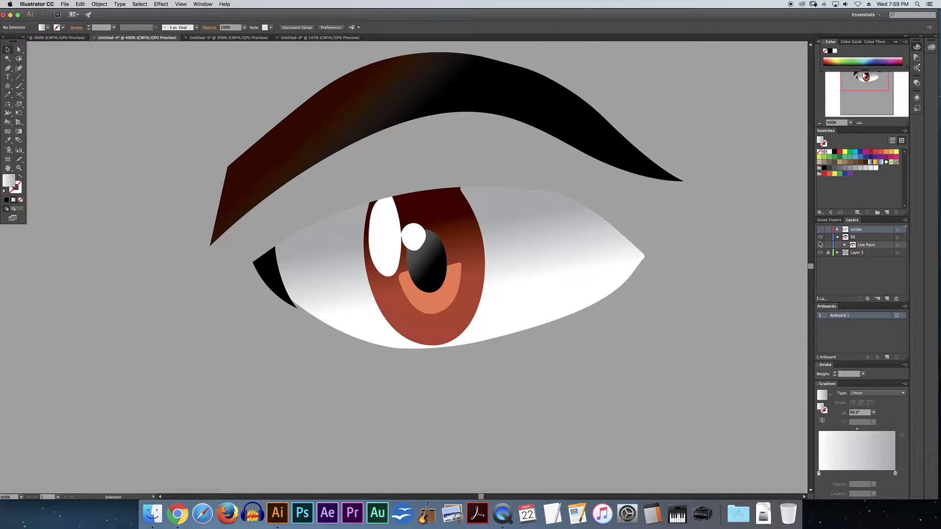
{"action": "left_click", "coordinate": [820, 237]}
{"action": "left_click", "coordinate": [820, 237]}
{"action": "left_click", "coordinate": [819, 237]}
{"action": "left_click", "coordinate": [820, 237]}
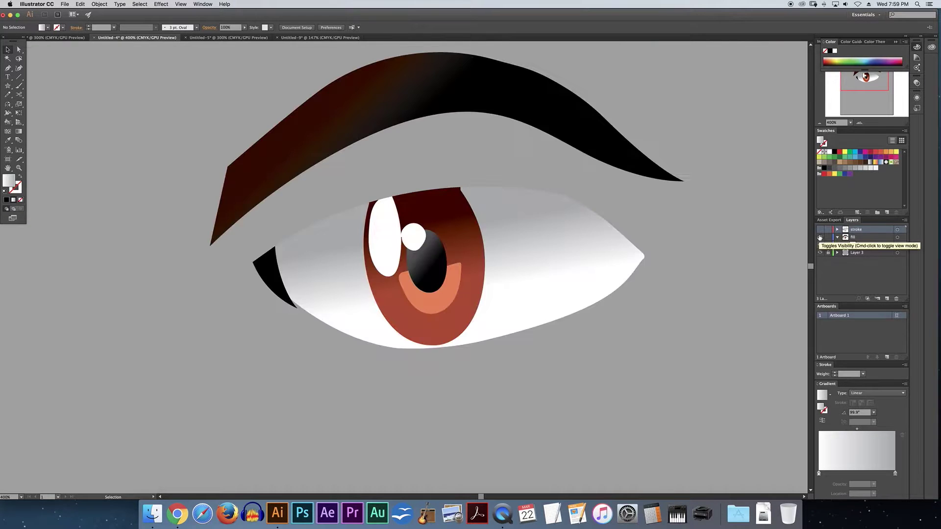
{"action": "left_click", "coordinate": [819, 237]}
{"action": "left_click", "coordinate": [820, 237]}
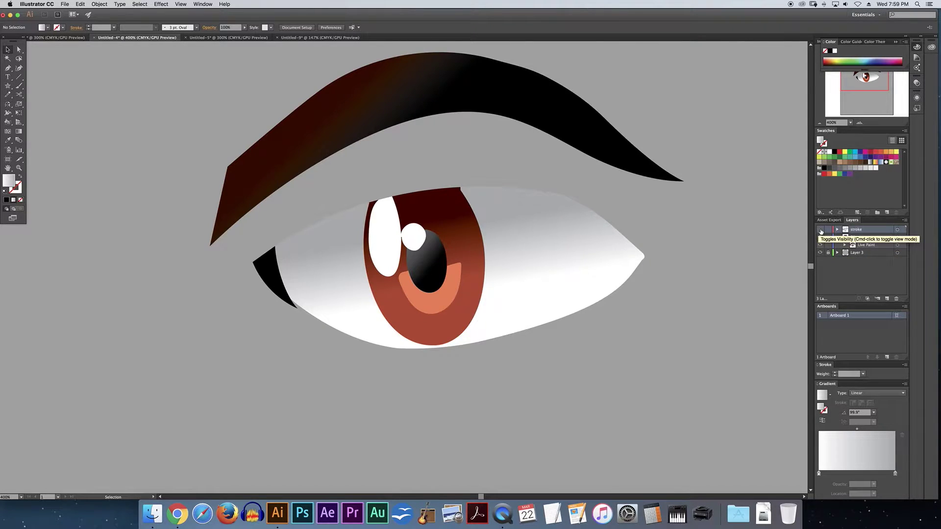
{"action": "left_click", "coordinate": [820, 229]}
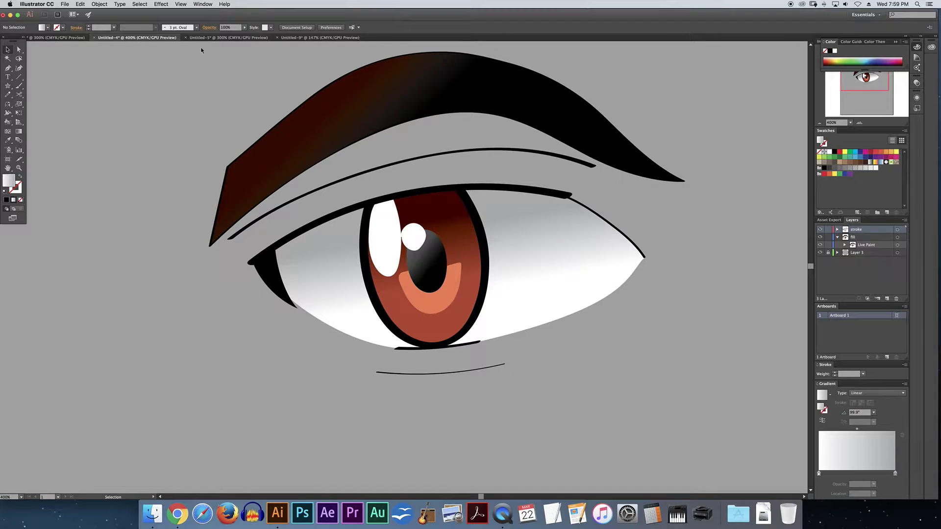
Switch to the Untitled-5 document and inspect the eye line art, including the invisible paths closing the eye white, and Layer 1's visibility.
{"action": "left_click", "coordinate": [219, 37]}
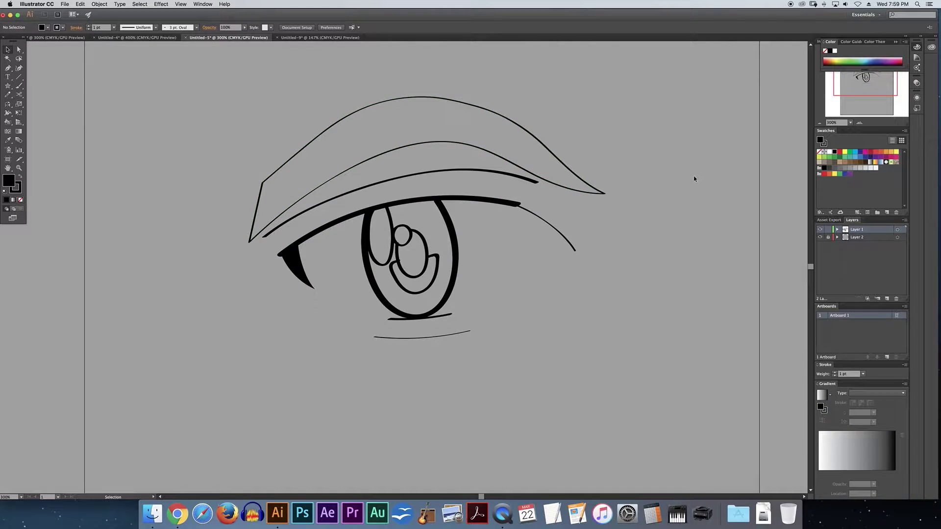
{"action": "left_click_drag", "start_coordinate": [291, 278], "coordinate": [308, 280]}
{"action": "left_click_drag", "start_coordinate": [426, 287], "coordinate": [423, 270]}
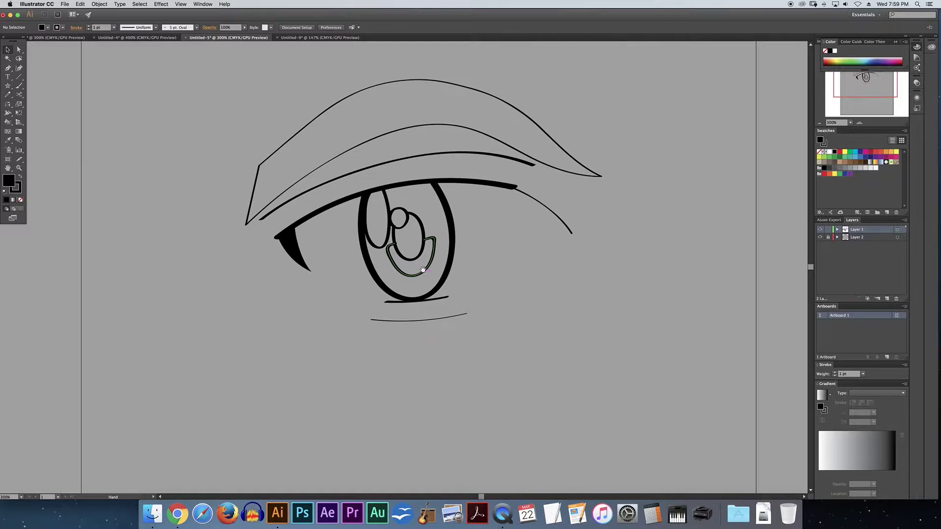
{"action": "left_click_drag", "start_coordinate": [329, 295], "coordinate": [304, 255]}
{"action": "left_click", "coordinate": [333, 293]}
{"action": "left_click_drag", "start_coordinate": [333, 293], "coordinate": [299, 245]}
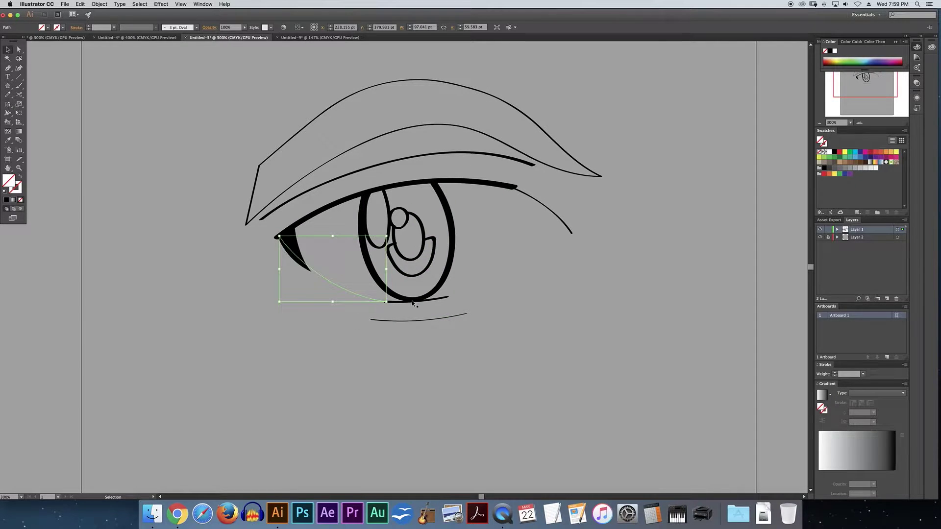
{"action": "left_click", "coordinate": [516, 250]}
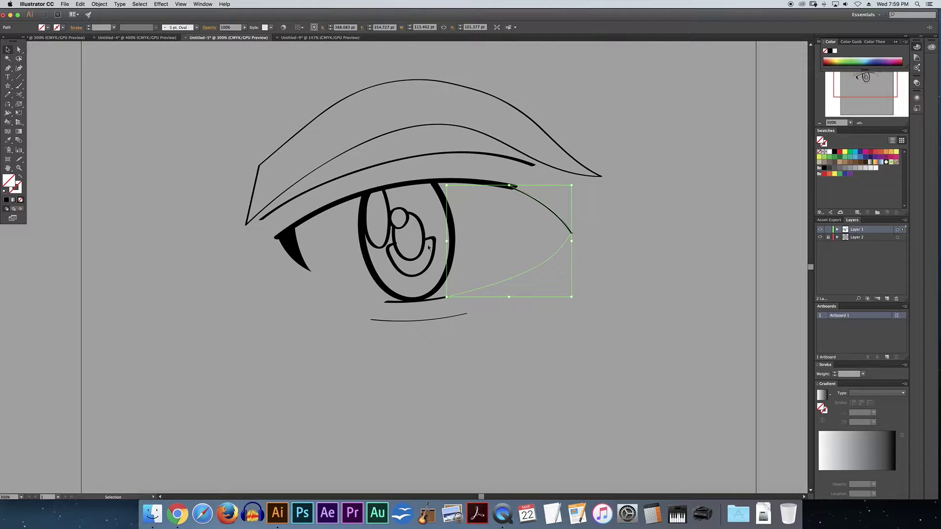
{"action": "left_click", "coordinate": [633, 182]}
{"action": "left_click", "coordinate": [563, 225]}
{"action": "left_click", "coordinate": [603, 275]}
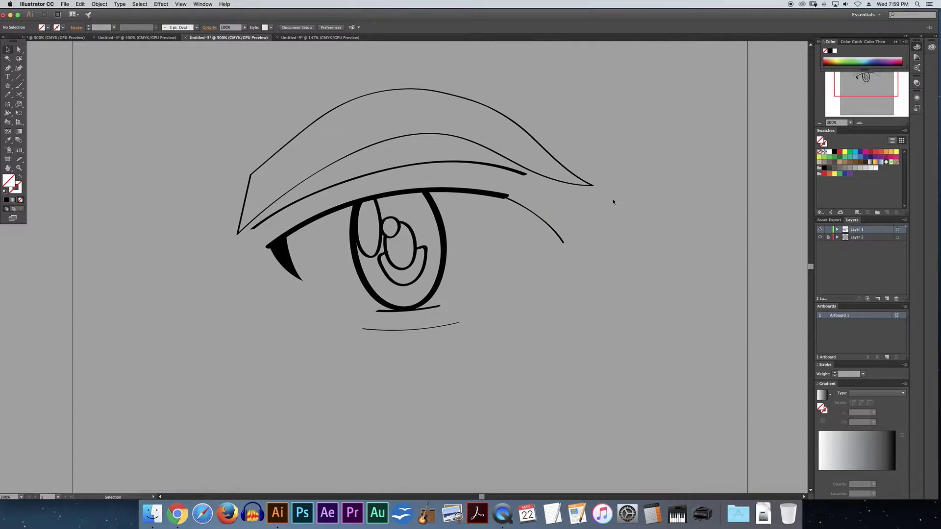
{"action": "scroll", "coordinate": [612, 176], "scroll_direction": "right", "scroll_amount": 2}
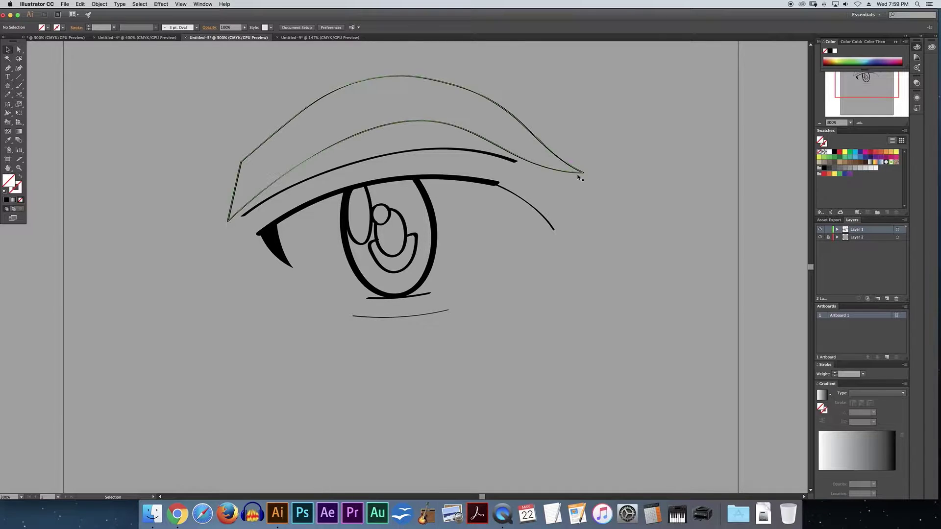
{"action": "left_click", "coordinate": [820, 229]}
{"action": "left_click", "coordinate": [820, 230]}
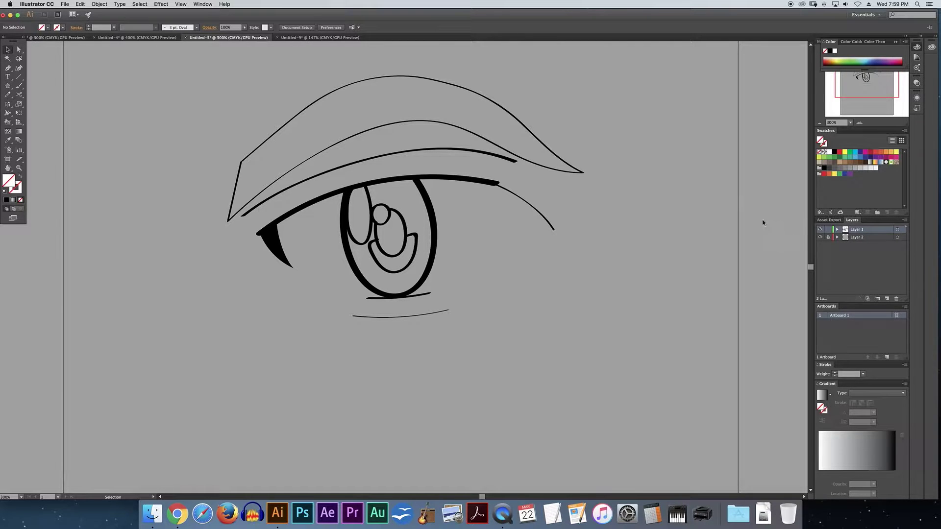
Copy all the artwork on Layer 1 and paste it in place on a new layer above.
{"action": "left_click", "coordinate": [903, 230]}
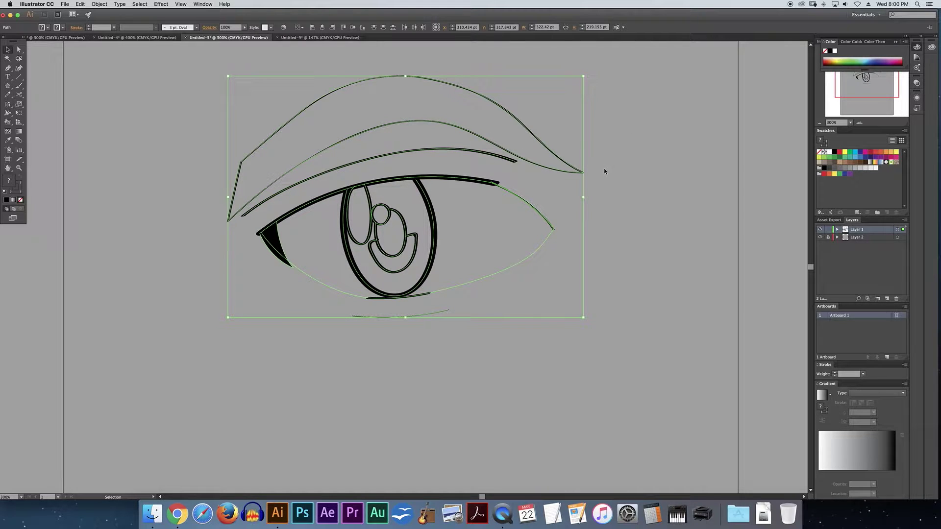
{"action": "left_click", "coordinate": [878, 299]}
{"action": "left_click", "coordinate": [80, 4]}
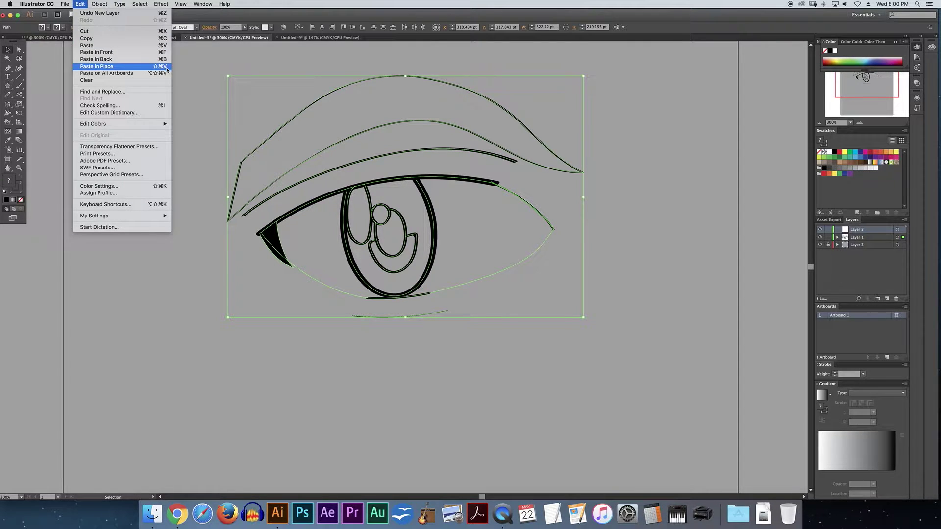
{"action": "left_click", "coordinate": [98, 67]}
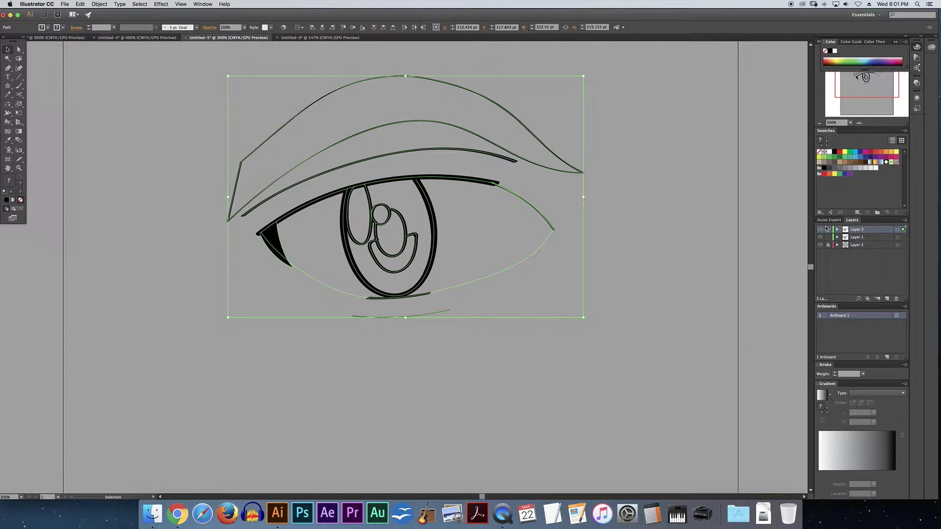
{"action": "key", "text": "super+shift+a"}
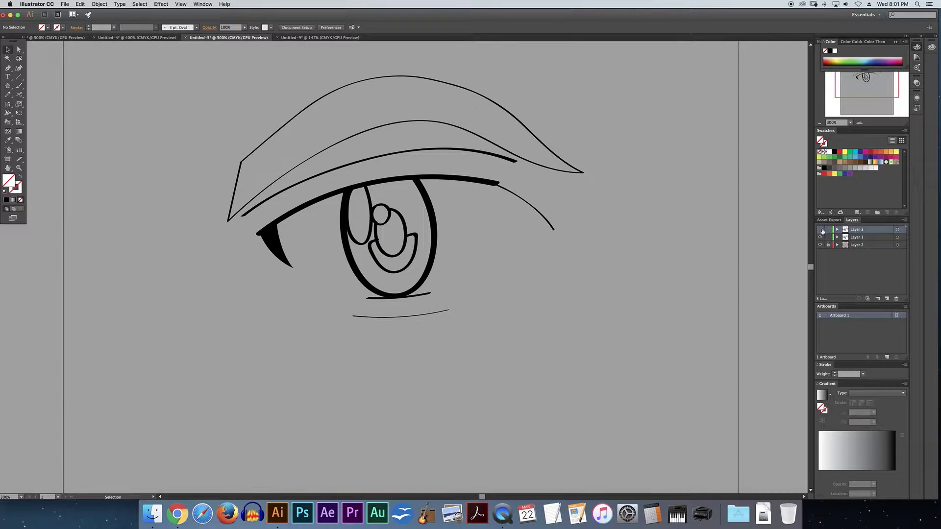
Compare the original and duplicated line-art layers by toggling layer visibility.
{"action": "left_click", "coordinate": [820, 237]}
{"action": "left_click", "coordinate": [820, 237]}
{"action": "left_click", "coordinate": [820, 245]}
{"action": "scroll", "coordinate": [700, 152], "scroll_direction": "up", "scroll_amount": 3}
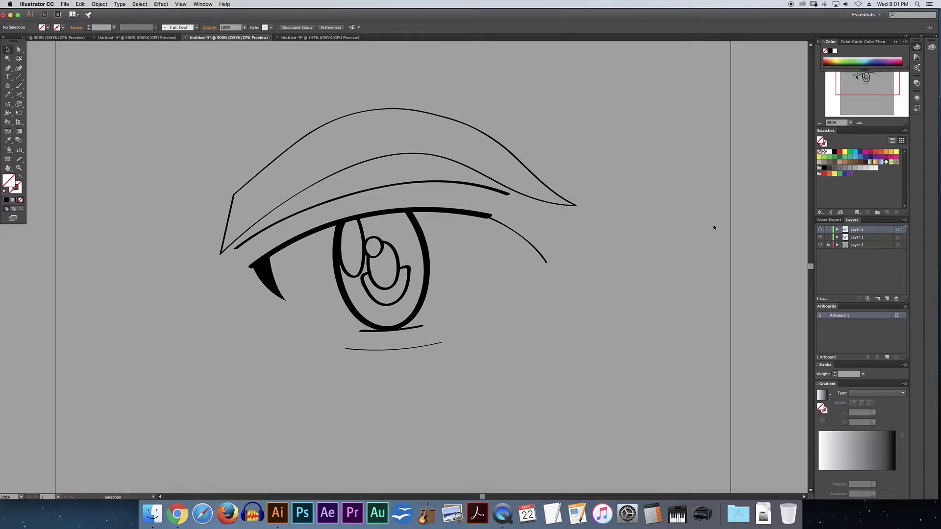
{"action": "scroll", "coordinate": [657, 254], "scroll_direction": "down", "scroll_amount": 3}
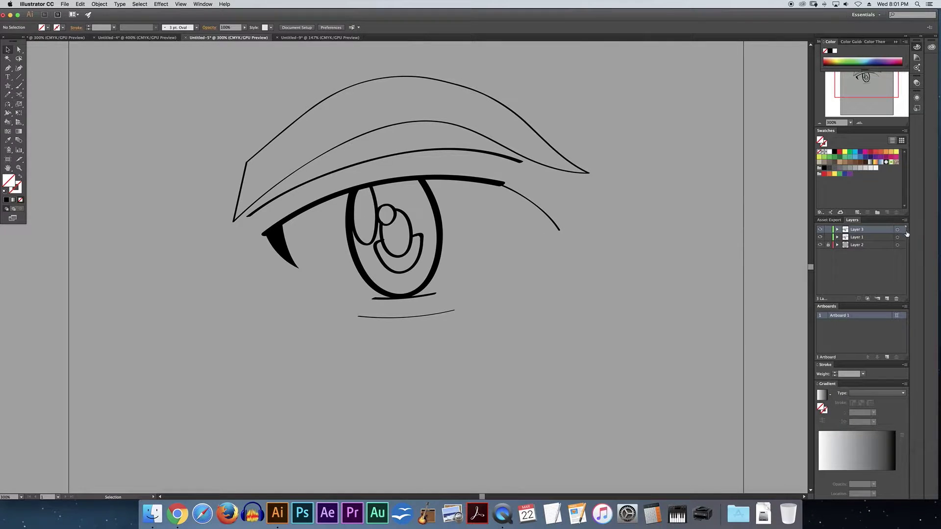
Rename the new top layer as stroke and lock it.
{"action": "double_click", "coordinate": [859, 231]}
{"action": "type", "text": "stroke"}
{"action": "key", "text": "Return"}
{"action": "left_click", "coordinate": [828, 229]}
Rename Layer 1 as fill.
{"action": "double_click", "coordinate": [852, 237]}
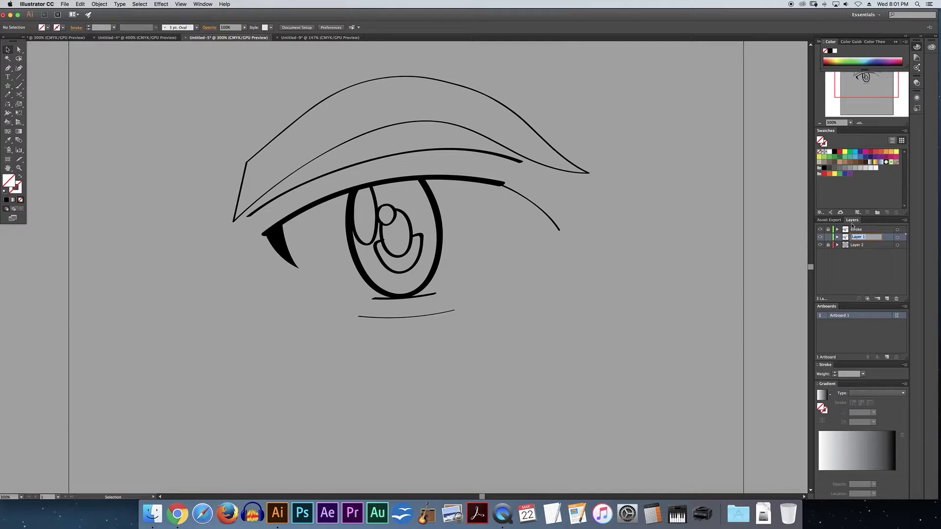
{"action": "type", "text": "fill"}
{"action": "key", "text": "Return"}
{"action": "scroll", "coordinate": [663, 206], "scroll_direction": "up", "scroll_amount": 3}
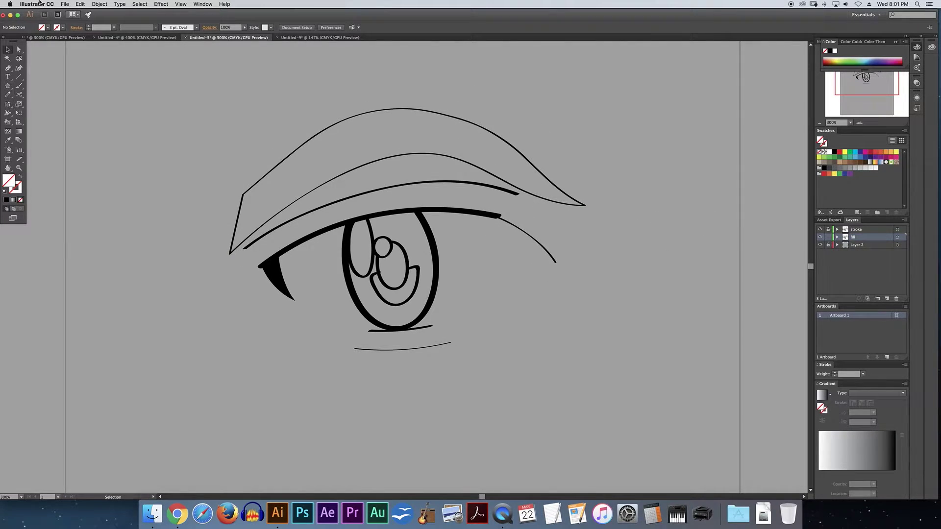
Convert all the eye paths on the fill layer into a Live Paint group with the Live Paint Bucket, then deselect them.
{"action": "left_click", "coordinate": [7, 159]}
{"action": "key", "text": "Escape"}
{"action": "left_click", "coordinate": [905, 238]}
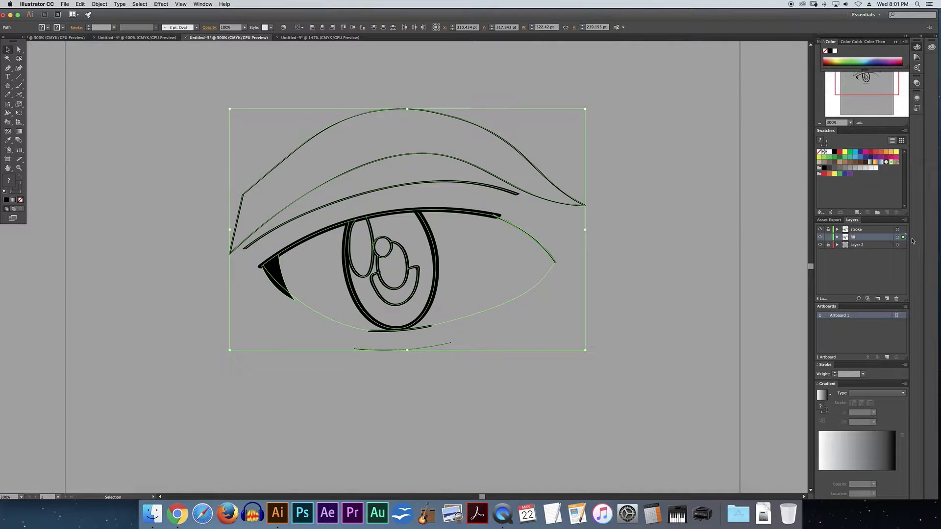
{"action": "left_click", "coordinate": [629, 208]}
{"action": "left_click_drag", "start_coordinate": [178, 83], "coordinate": [662, 386]}
{"action": "left_click", "coordinate": [8, 123]}
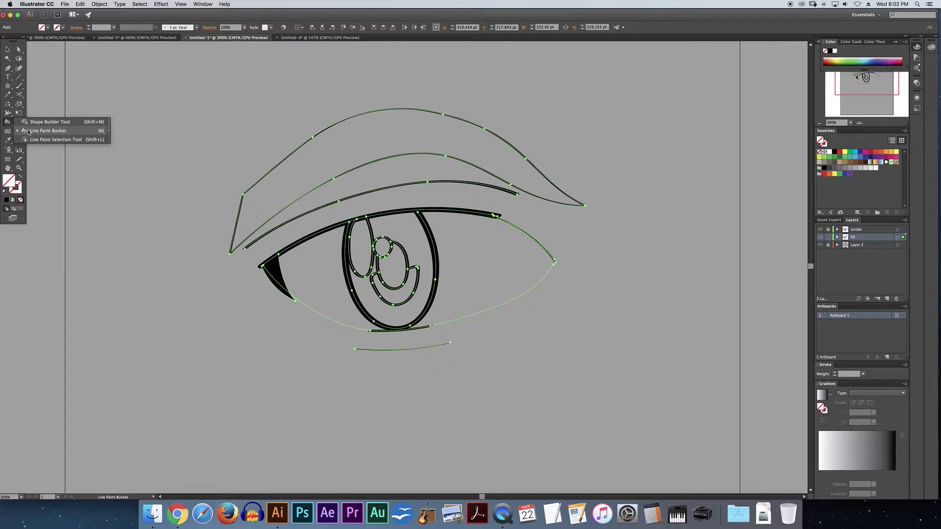
{"action": "left_click", "coordinate": [28, 131]}
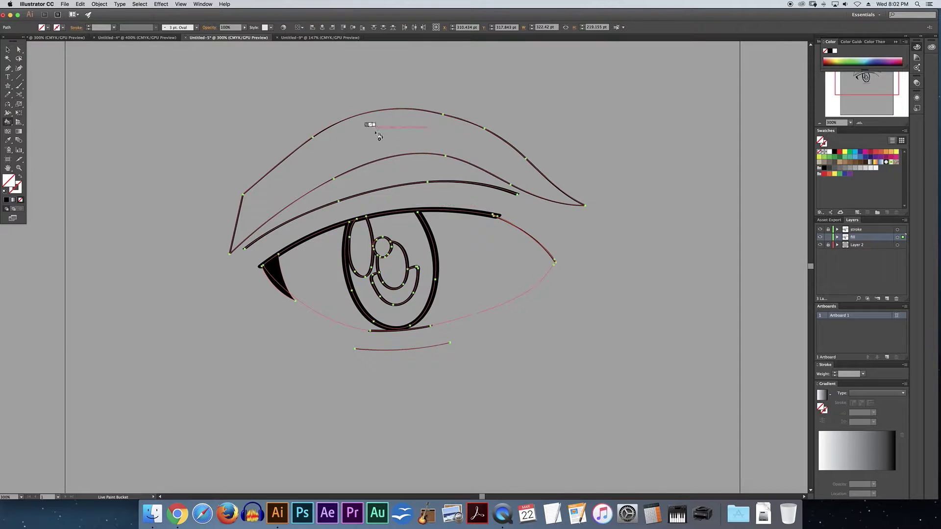
{"action": "left_click", "coordinate": [388, 144]}
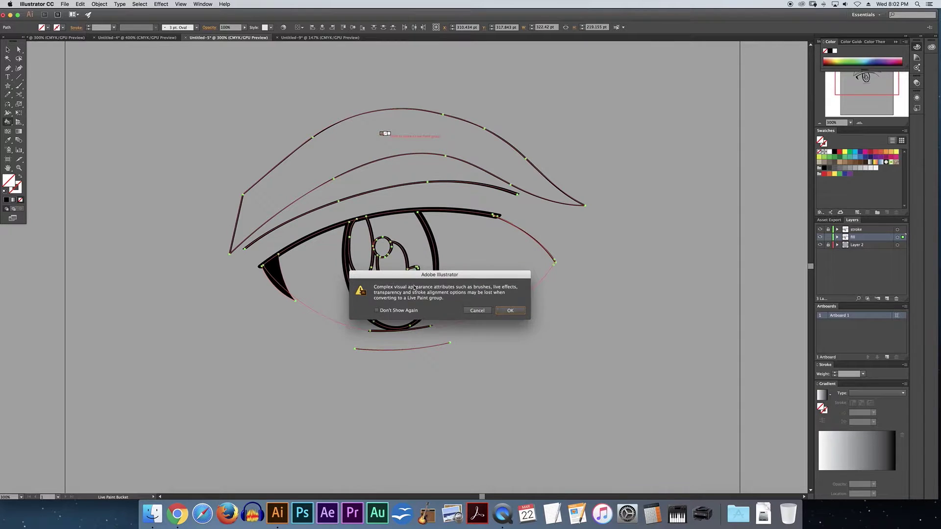
{"action": "left_click_drag", "start_coordinate": [415, 279], "coordinate": [413, 254]}
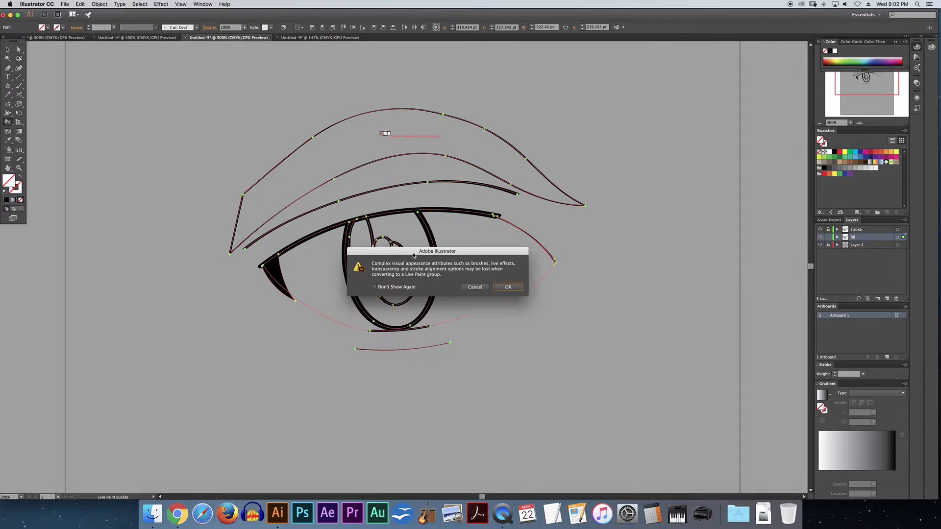
{"action": "left_click", "coordinate": [510, 287]}
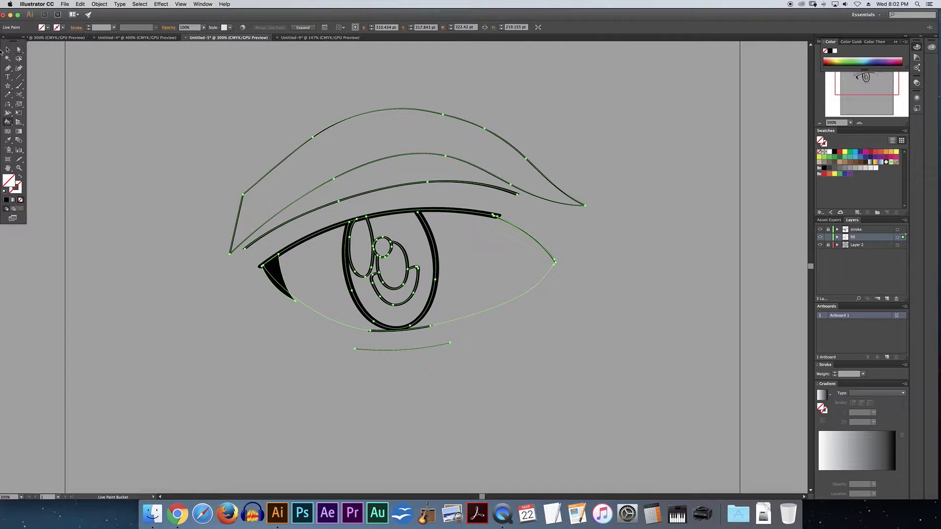
{"action": "left_click", "coordinate": [7, 49]}
{"action": "left_click", "coordinate": [184, 102]}
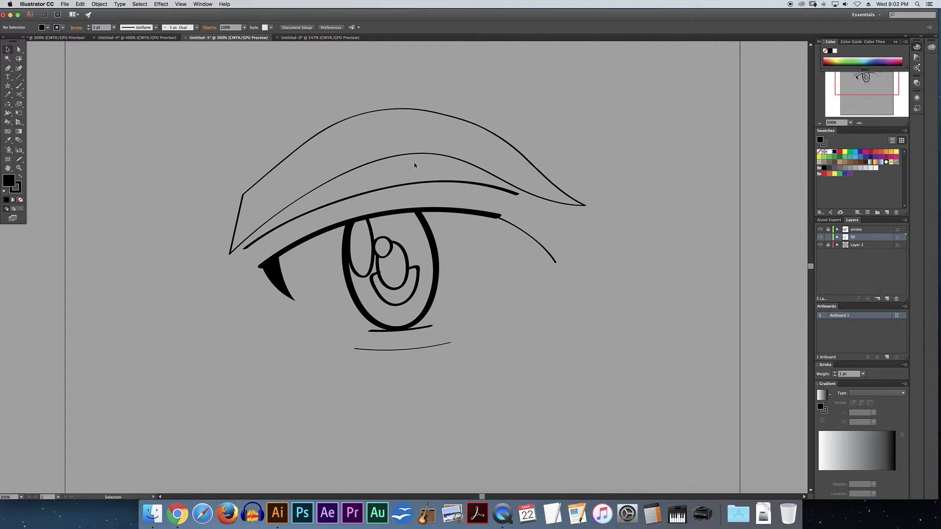
Toggle the fill and stroke layers' visibility to examine the line art of the Live Paint group on its own.
{"action": "left_click", "coordinate": [820, 238]}
{"action": "left_click", "coordinate": [820, 229]}
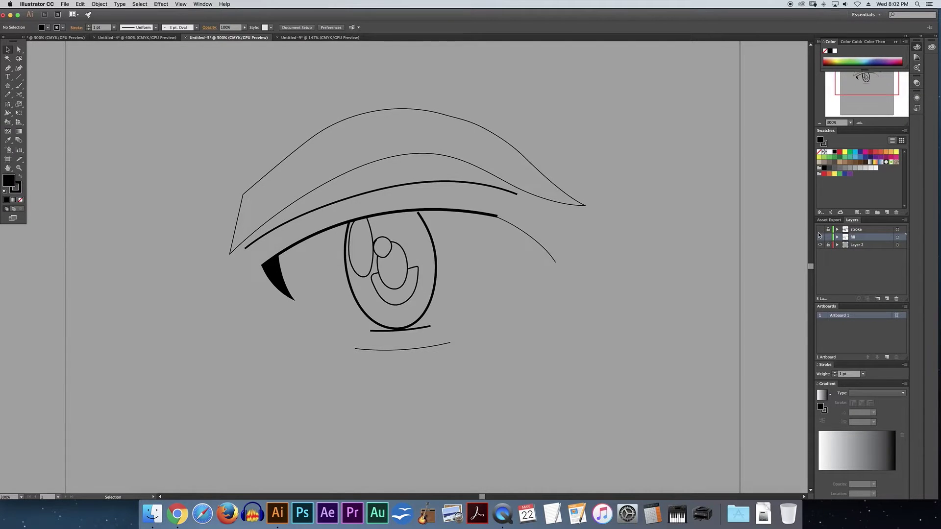
{"action": "left_click", "coordinate": [473, 208]}
{"action": "left_click", "coordinate": [720, 215]}
{"action": "left_click", "coordinate": [820, 229]}
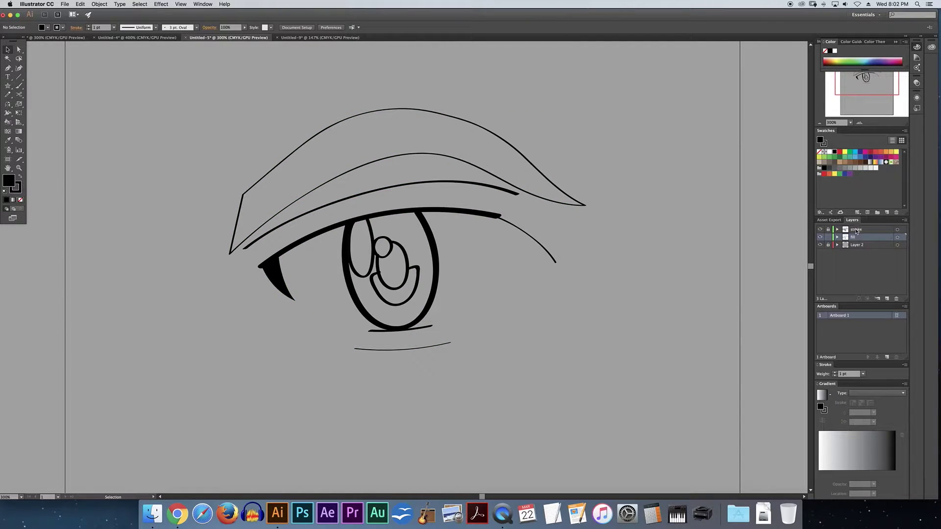
Toggle the stroke layer's visibility and select and deselect the fill layer's artwork to examine the Live Paint group's outlines.
{"action": "left_click", "coordinate": [820, 229]}
{"action": "left_click", "coordinate": [820, 229]}
{"action": "left_click", "coordinate": [898, 237]}
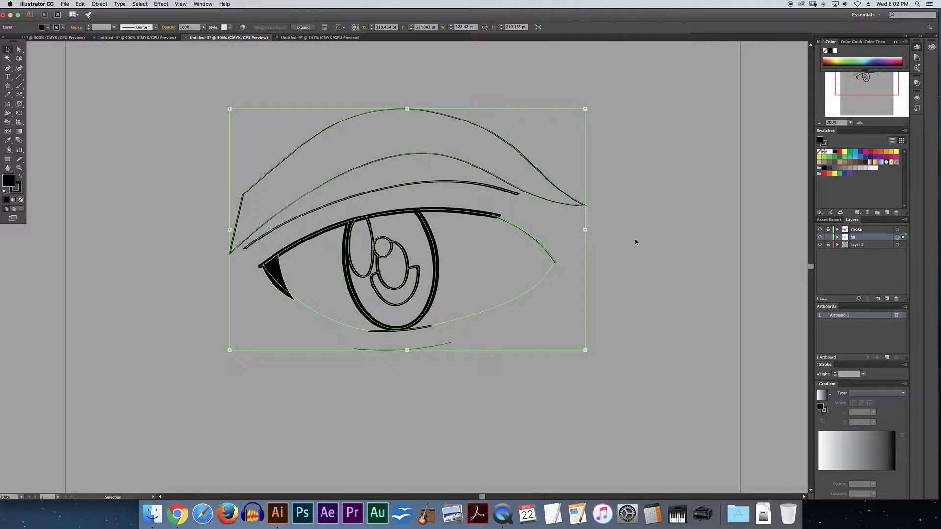
{"action": "left_click", "coordinate": [681, 251]}
{"action": "left_click", "coordinate": [820, 230]}
{"action": "left_click", "coordinate": [819, 230]}
{"action": "left_click", "coordinate": [525, 263]}
{"action": "left_click", "coordinate": [678, 272]}
{"action": "scroll", "coordinate": [686, 312], "scroll_direction": "down", "scroll_amount": 2}
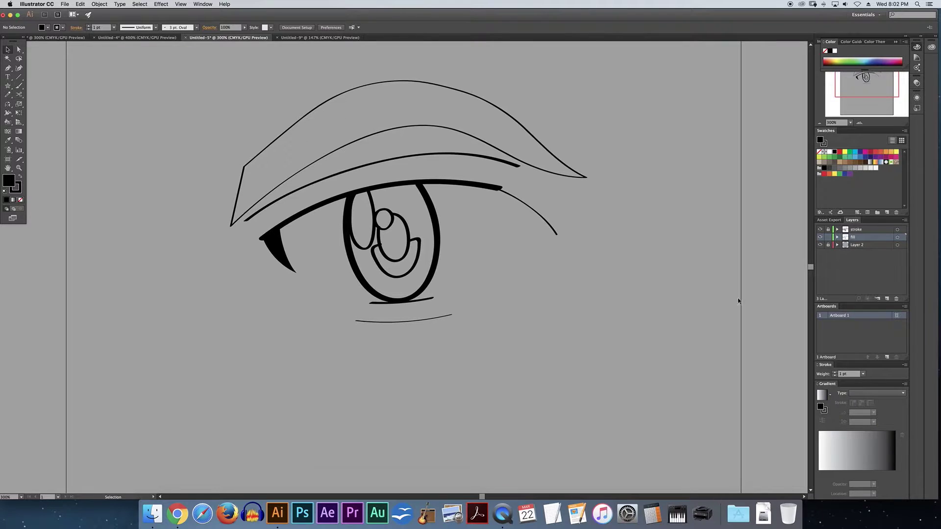
{"action": "left_click", "coordinate": [904, 238]}
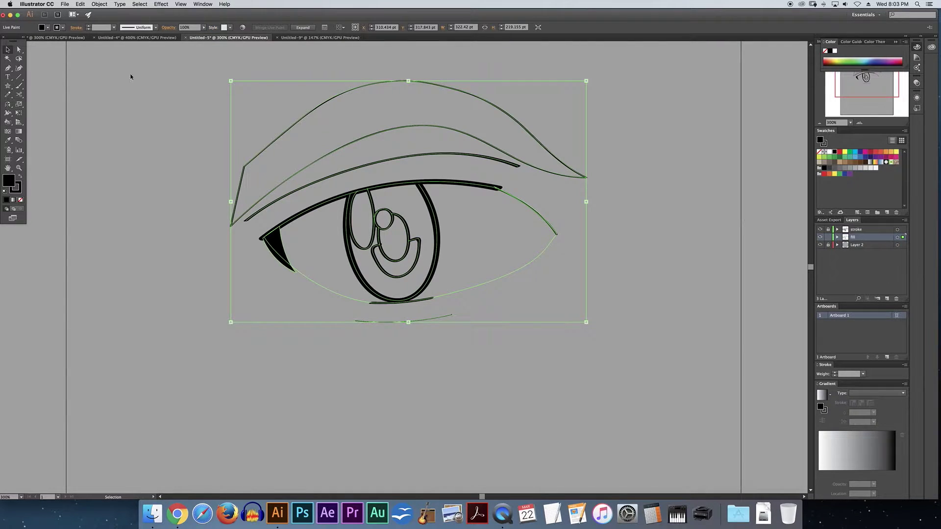
{"action": "left_click", "coordinate": [86, 129]}
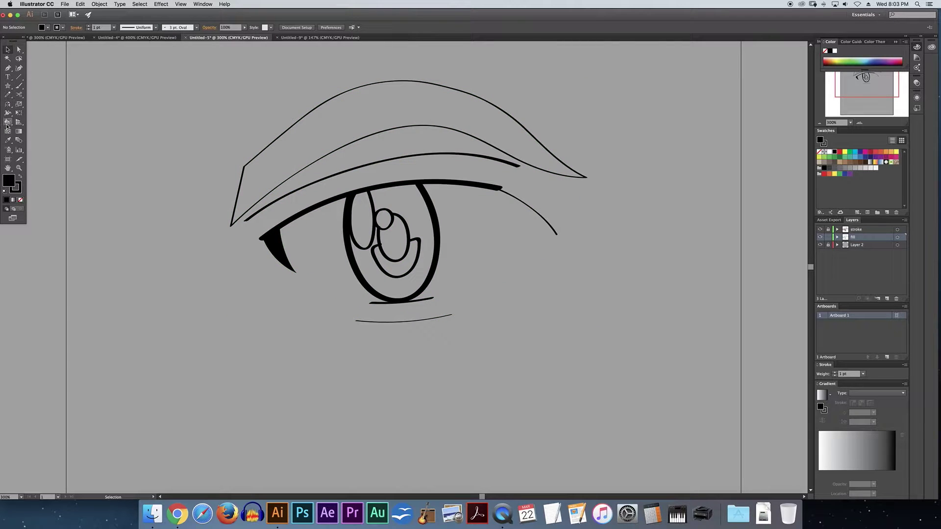
Try the Live Paint Bucket over the eye regions, view the finished coloured eye in Untitled-4, and return to Untitled-5.
{"action": "left_click", "coordinate": [8, 124]}
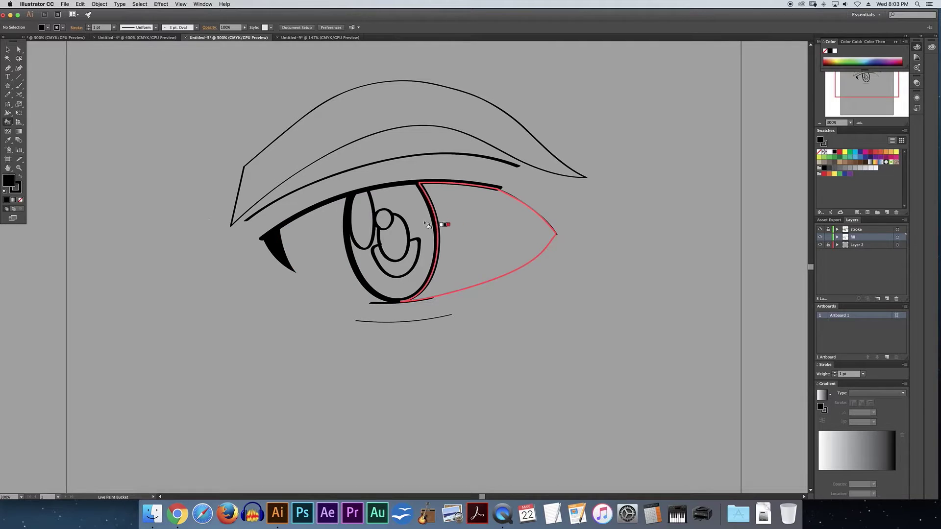
{"action": "left_click", "coordinate": [144, 38]}
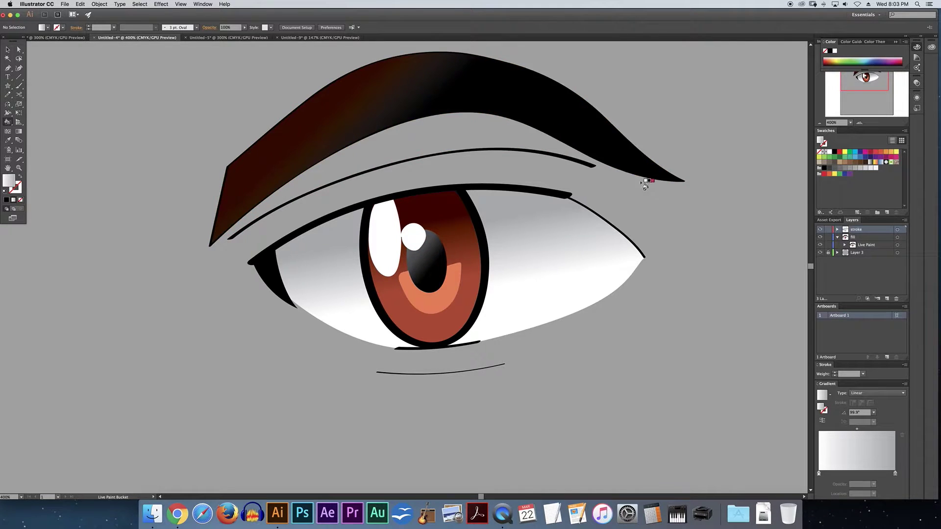
{"action": "left_click", "coordinate": [8, 49]}
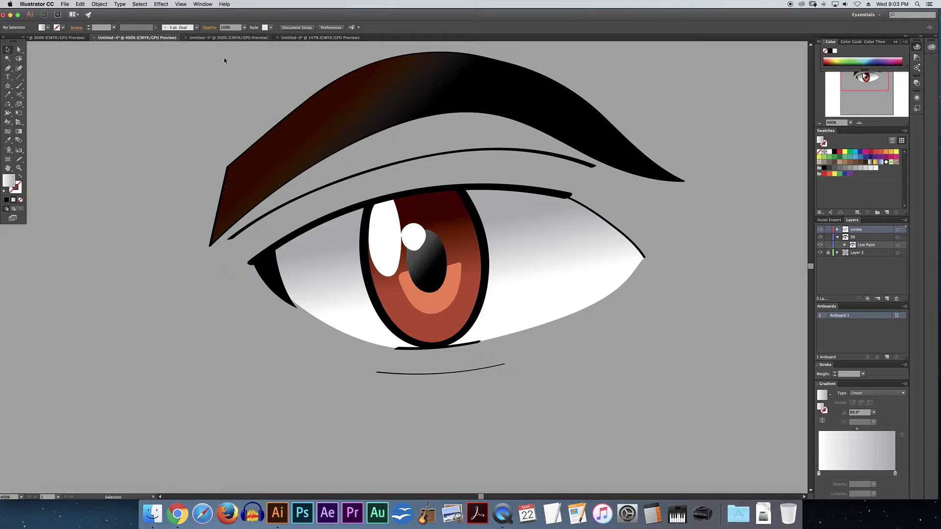
{"action": "left_click", "coordinate": [223, 38]}
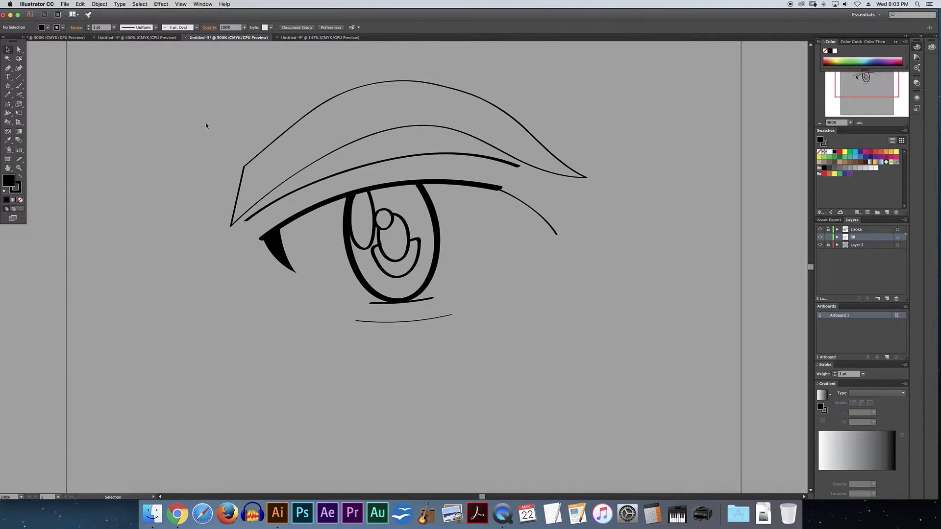
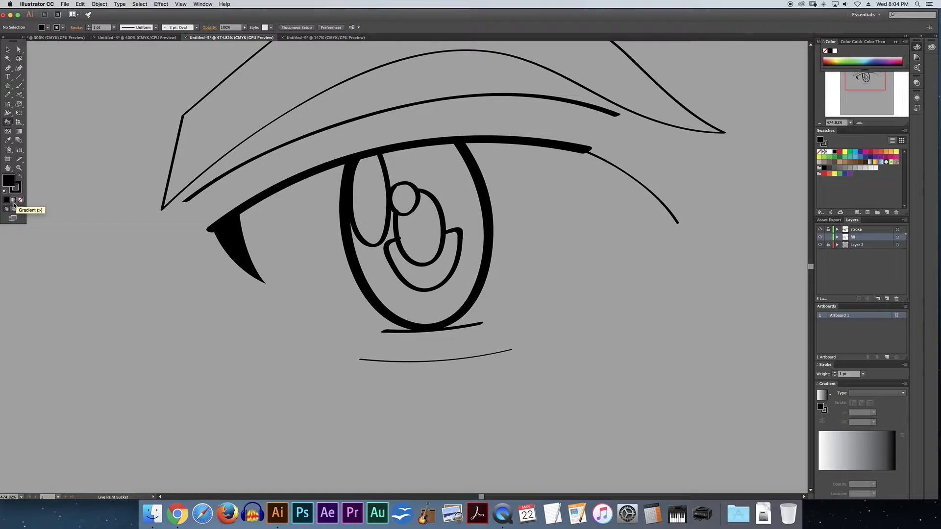
Set the Live Paint Bucket's fill to a linear white-to-black gradient and bring up the gradient settings.
{"action": "left_click", "coordinate": [13, 201]}
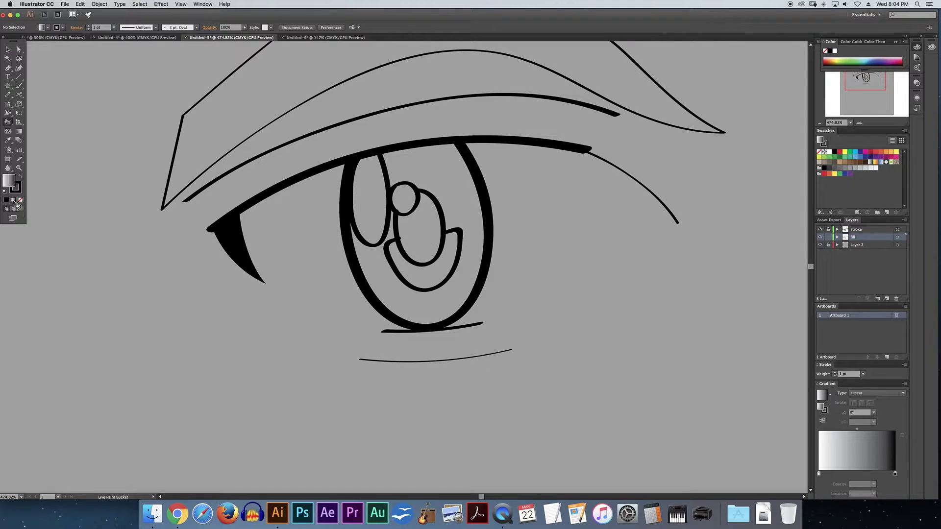
{"action": "left_click", "coordinate": [199, 3]}
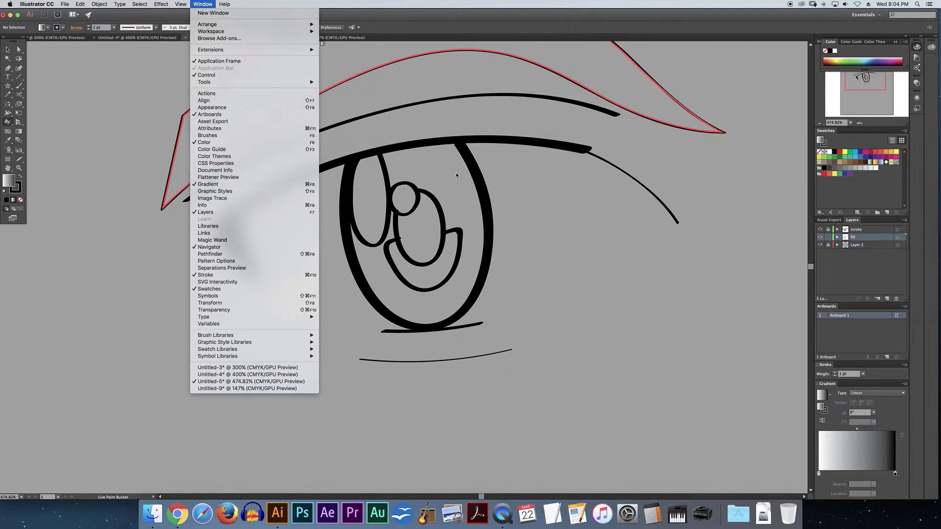
{"action": "left_click", "coordinate": [828, 383]}
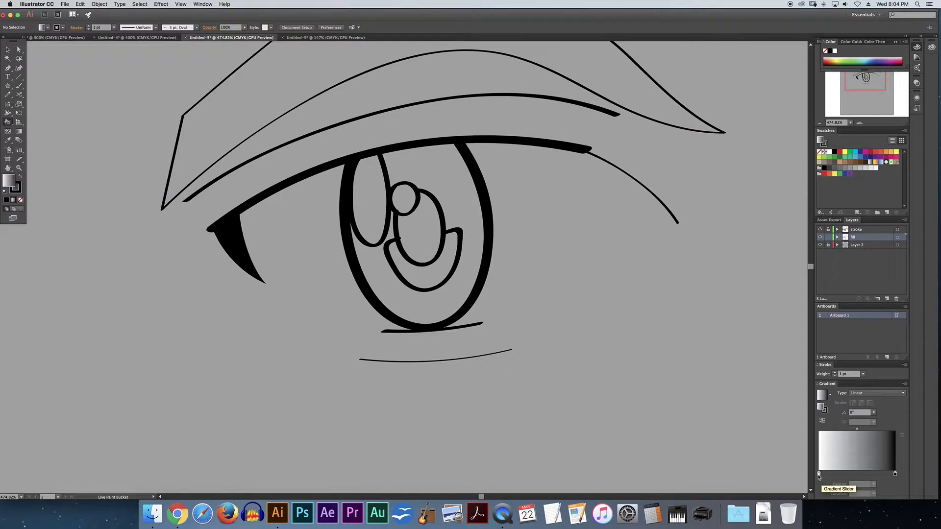
Change the gradient's black end stop to a light grey swatch.
{"action": "left_click", "coordinate": [895, 473]}
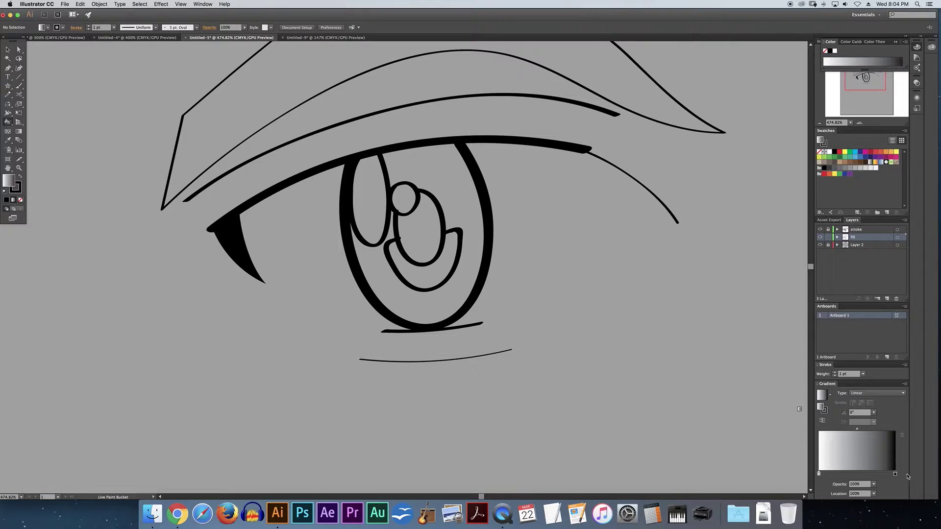
{"action": "left_click_drag", "start_coordinate": [895, 474], "coordinate": [895, 478]}
{"action": "double_click", "coordinate": [894, 475]}
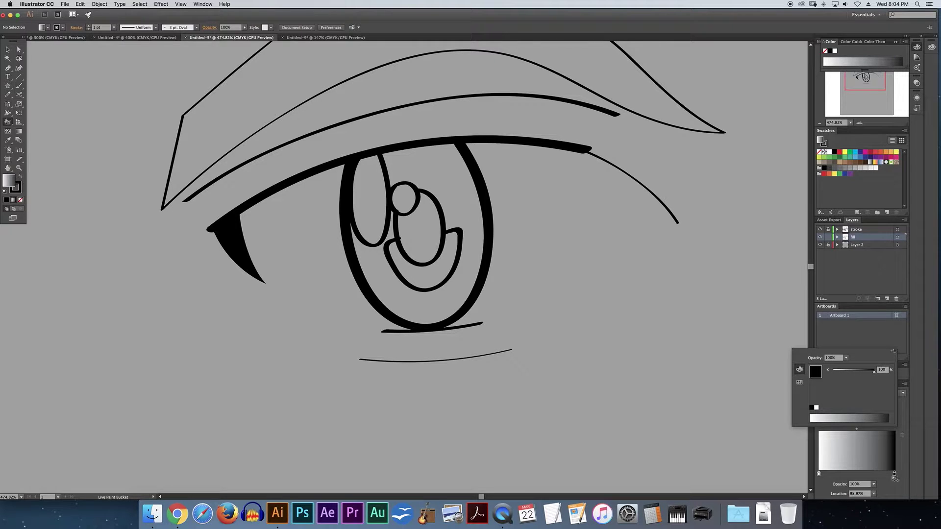
{"action": "left_click", "coordinate": [800, 382]}
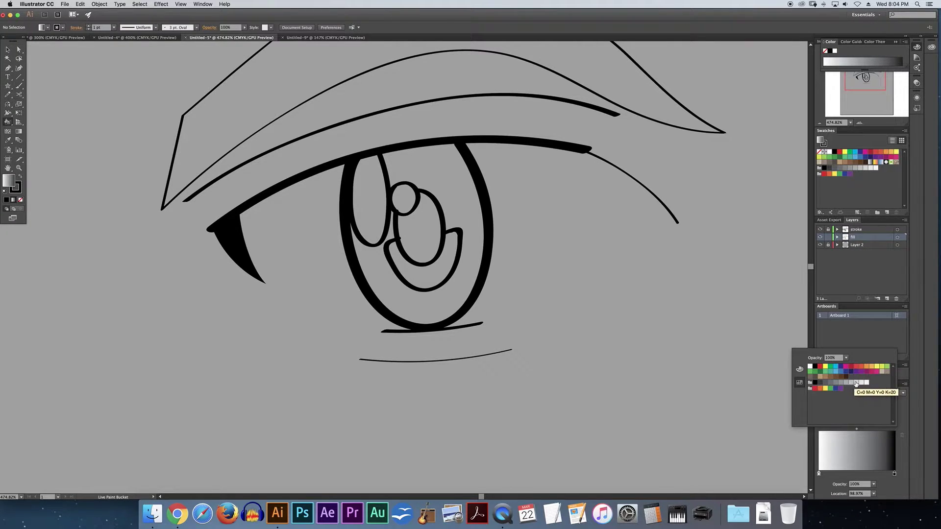
{"action": "left_click", "coordinate": [850, 383]}
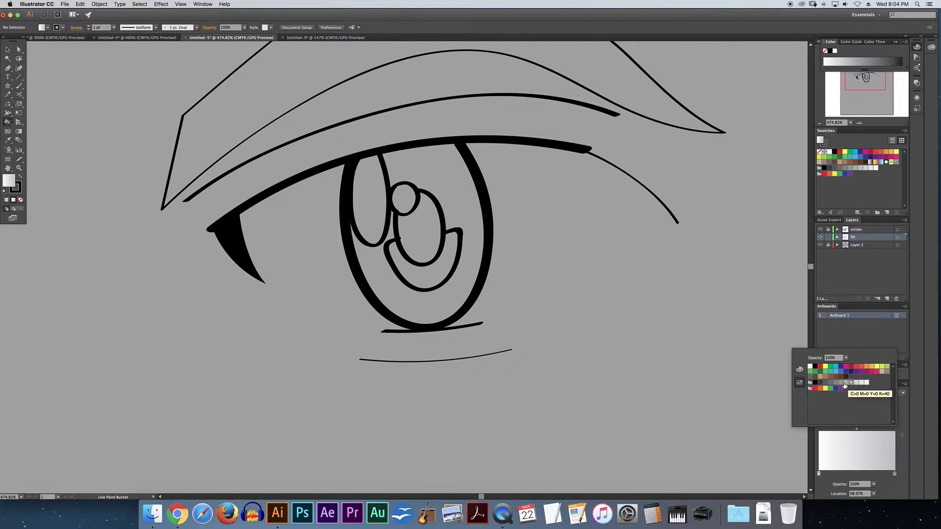
{"action": "left_click", "coordinate": [848, 385]}
{"action": "left_click", "coordinate": [852, 384]}
{"action": "left_click", "coordinate": [847, 385]}
{"action": "left_click", "coordinate": [853, 384]}
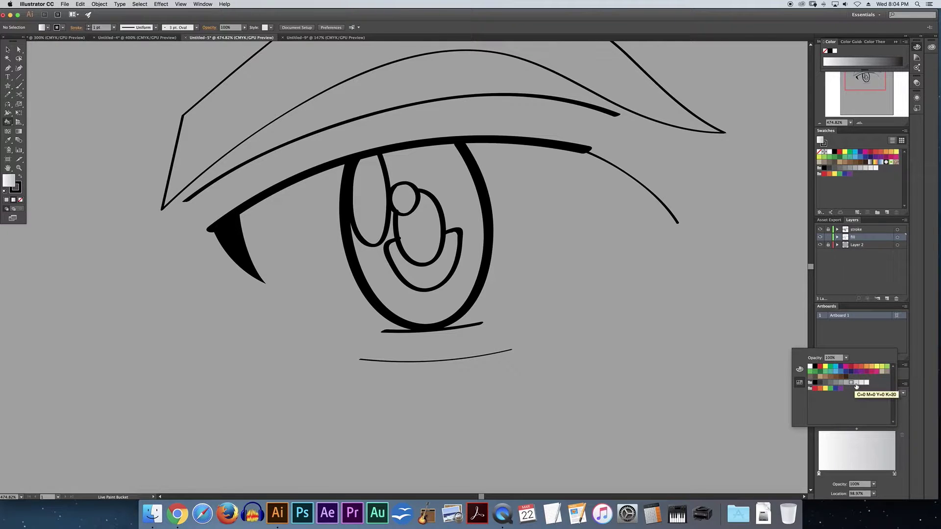
{"action": "left_click", "coordinate": [896, 475]}
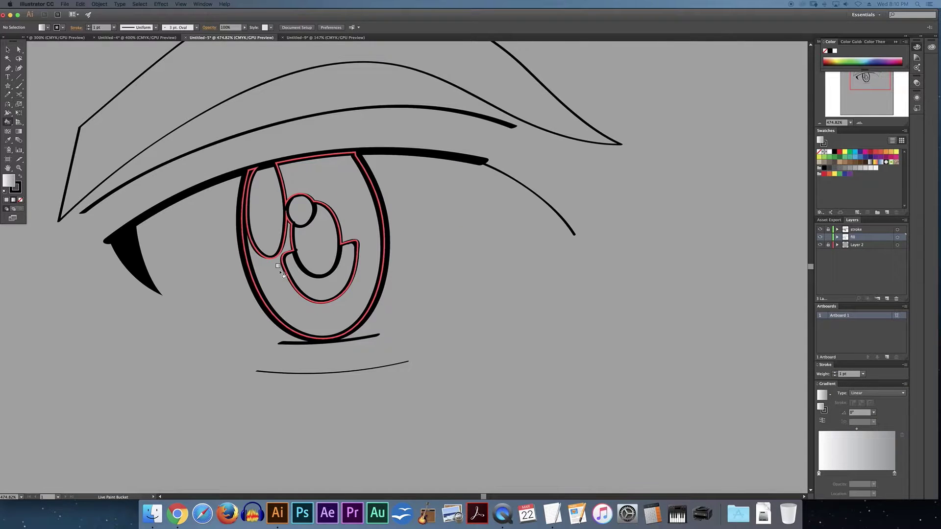
Fill the eye whites on both sides of the iris with the white-to-grey gradient.
{"action": "left_click", "coordinate": [211, 242]}
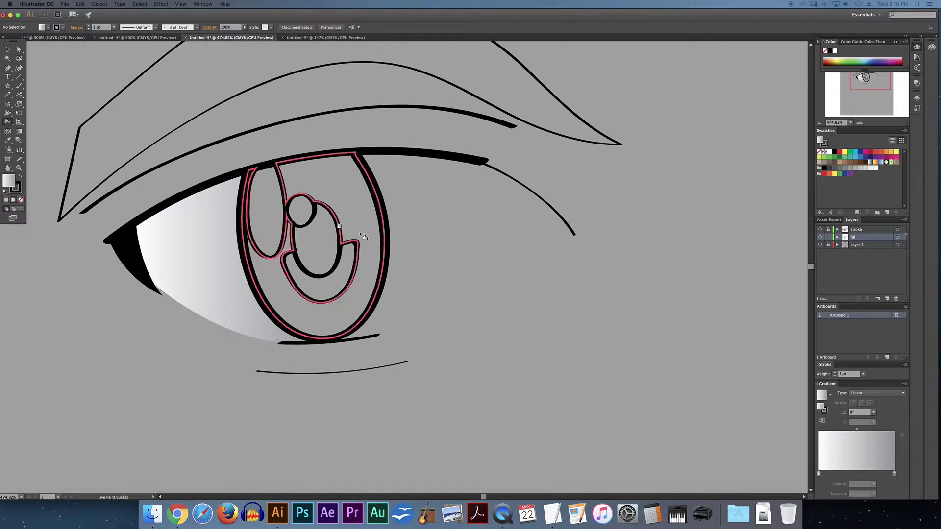
{"action": "left_click", "coordinate": [432, 239]}
{"action": "scroll", "coordinate": [218, 255], "scroll_direction": "left", "scroll_amount": 2}
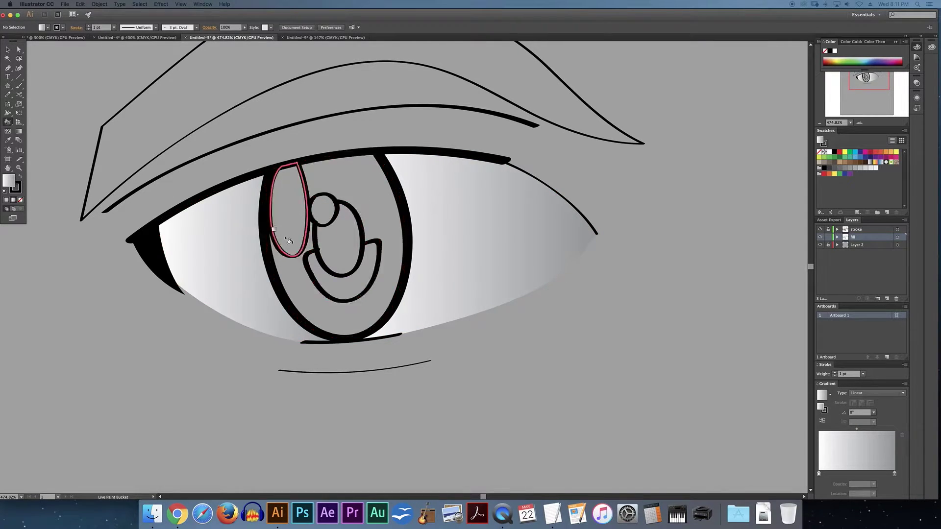
{"action": "left_click_drag", "start_coordinate": [400, 199], "coordinate": [393, 210]}
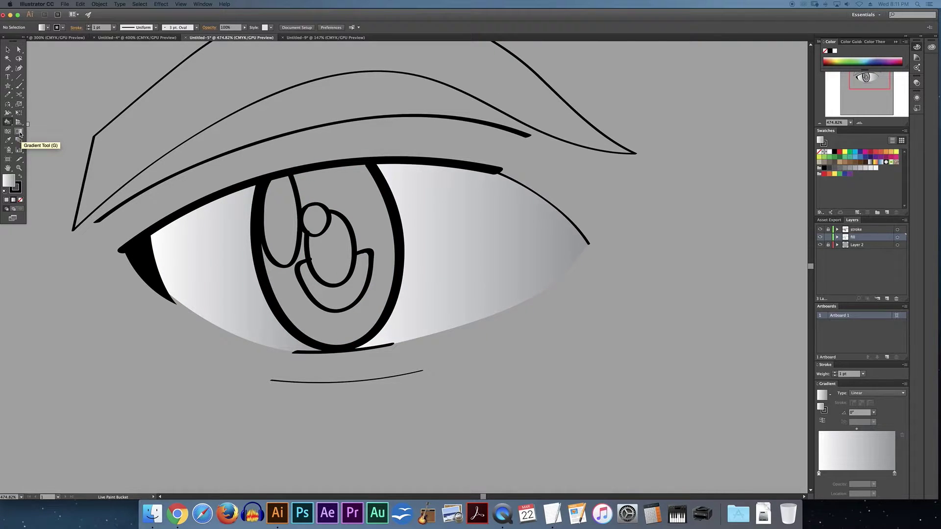
Select the fill layer's Live Paint group and redirect its gradient upward, so white below shades into grey under the upper eyelid.
{"action": "left_click", "coordinate": [7, 49]}
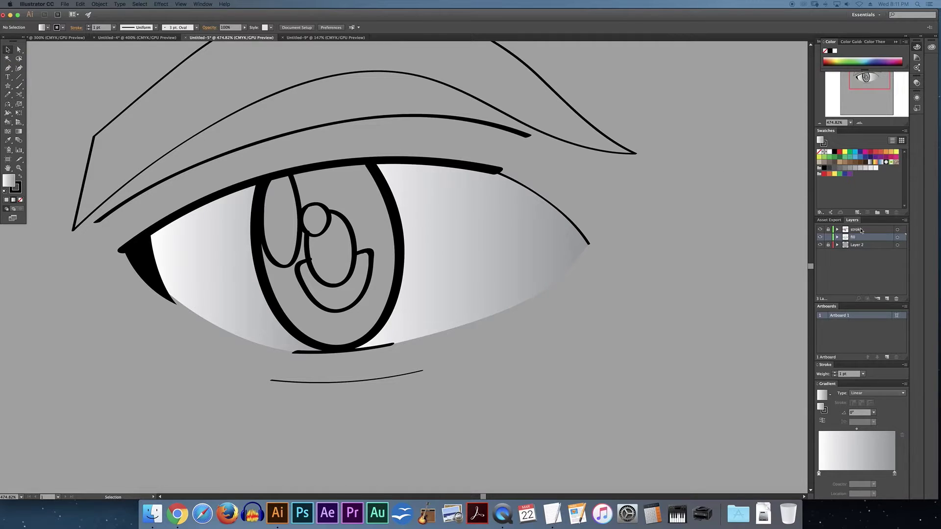
{"action": "left_click", "coordinate": [897, 238]}
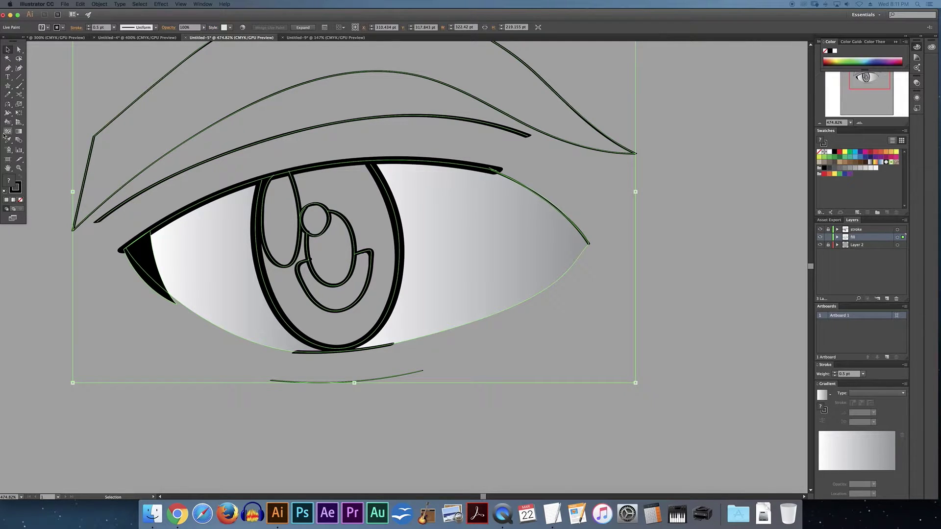
{"action": "left_click", "coordinate": [19, 131]}
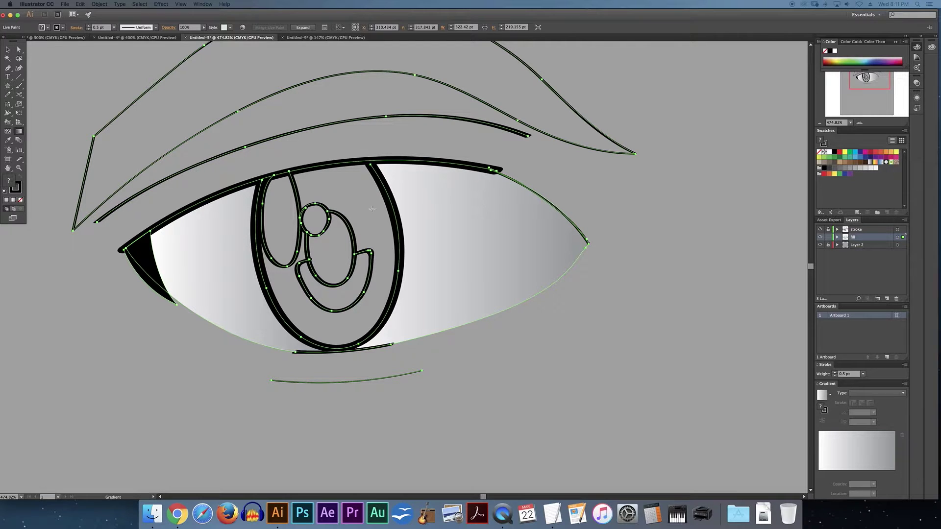
{"action": "left_click_drag", "start_coordinate": [352, 198], "coordinate": [353, 245]}
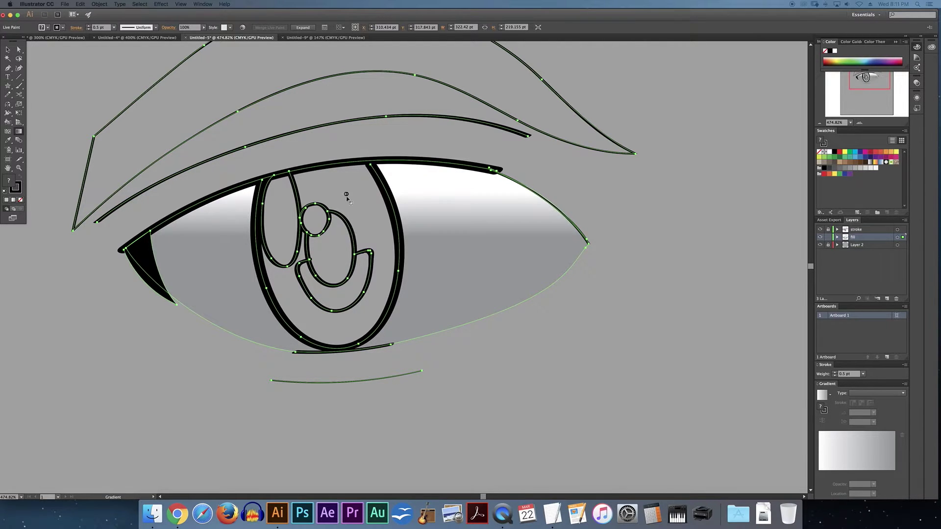
{"action": "left_click_drag", "start_coordinate": [349, 197], "coordinate": [353, 265]}
{"action": "left_click_drag", "start_coordinate": [344, 324], "coordinate": [338, 186]}
{"action": "left_click_drag", "start_coordinate": [339, 271], "coordinate": [331, 169]}
{"action": "left_click_drag", "start_coordinate": [331, 244], "coordinate": [324, 174]}
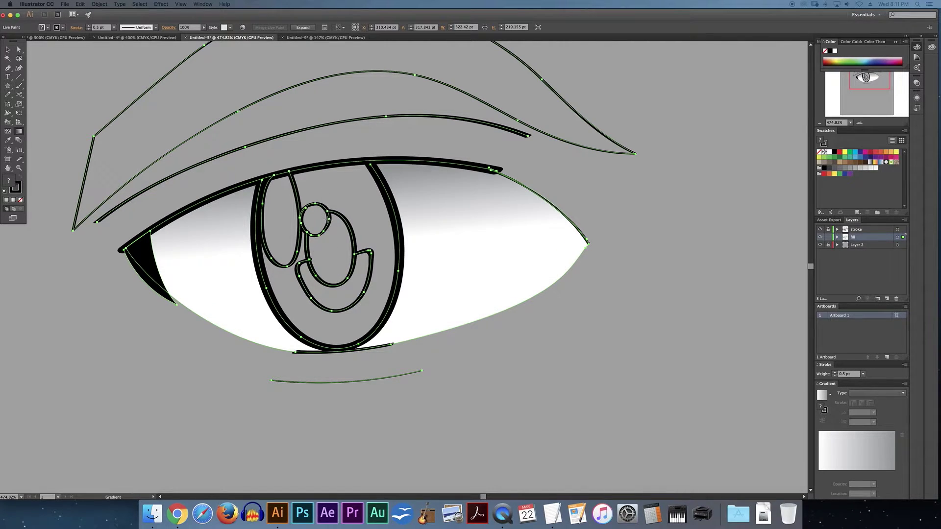
Refine the eye-white shading with a short, slightly slanted upward gradient over the upper iris, and deselect the Live Paint group.
{"action": "left_click_drag", "start_coordinate": [339, 248], "coordinate": [329, 177]}
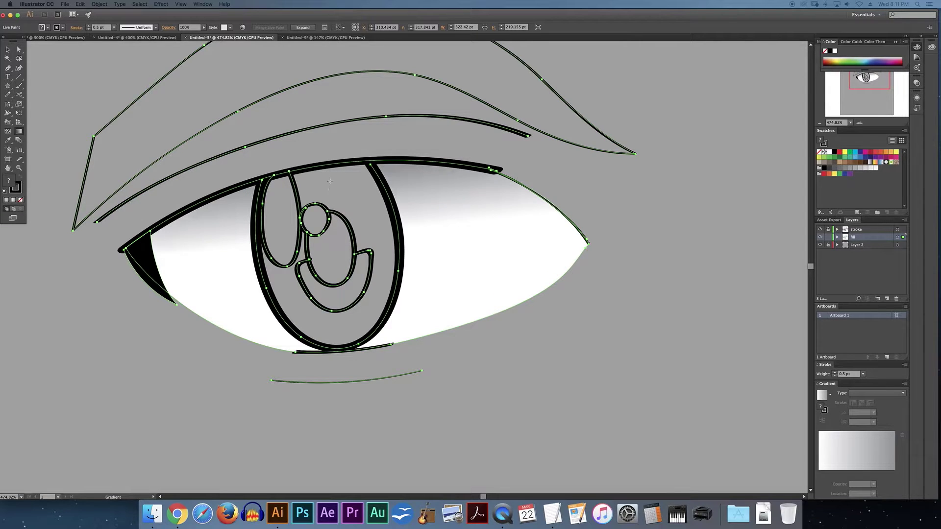
{"action": "left_click_drag", "start_coordinate": [337, 247], "coordinate": [331, 169]}
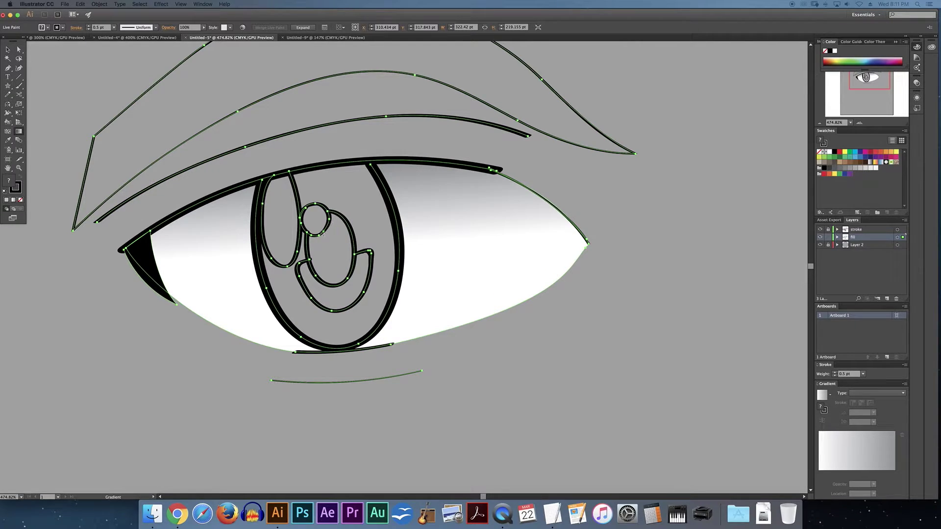
{"action": "left_click_drag", "start_coordinate": [336, 237], "coordinate": [341, 196]}
{"action": "left_click_drag", "start_coordinate": [336, 251], "coordinate": [328, 198]}
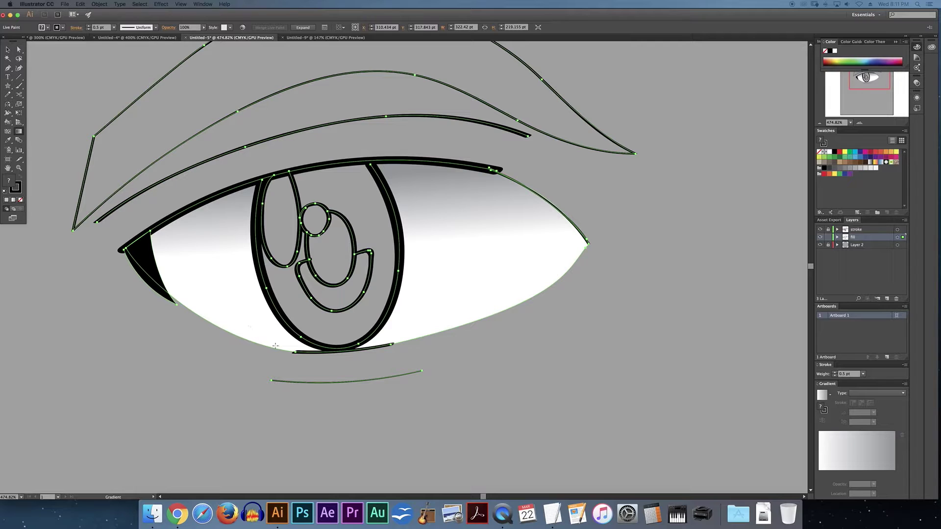
{"action": "left_click", "coordinate": [7, 49]}
{"action": "left_click", "coordinate": [82, 229]}
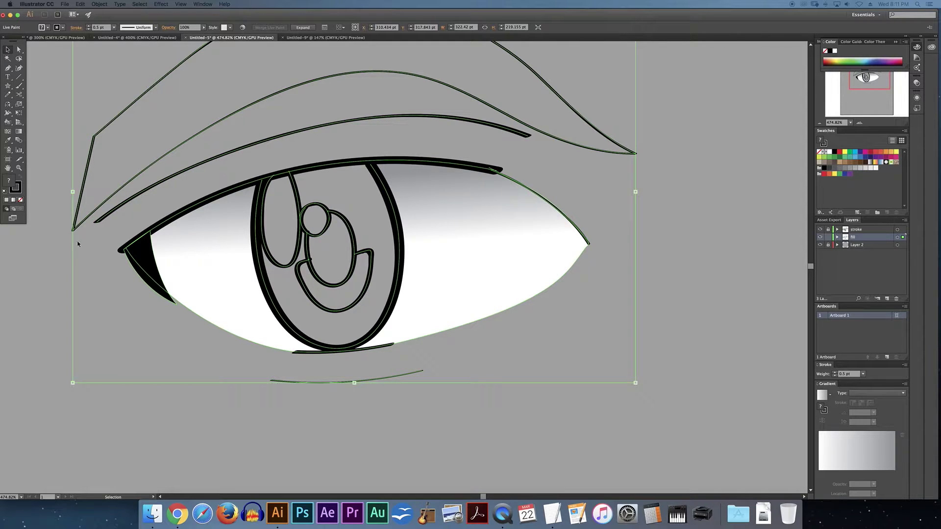
{"action": "left_click", "coordinate": [47, 243]}
{"action": "left_click_drag", "start_coordinate": [203, 117], "coordinate": [224, 136]}
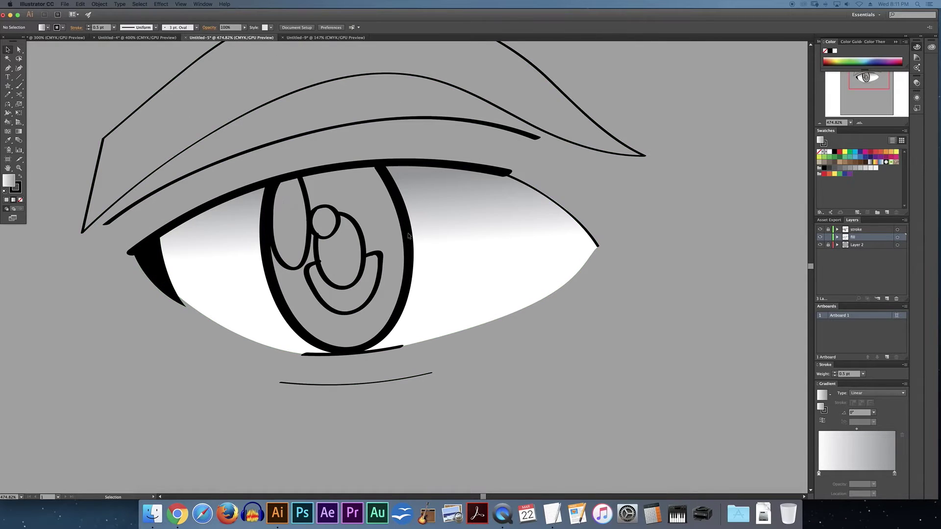
With the Live Paint Bucket active, change the gradient's white start stop to a cyan swatch.
{"action": "left_click", "coordinate": [7, 122]}
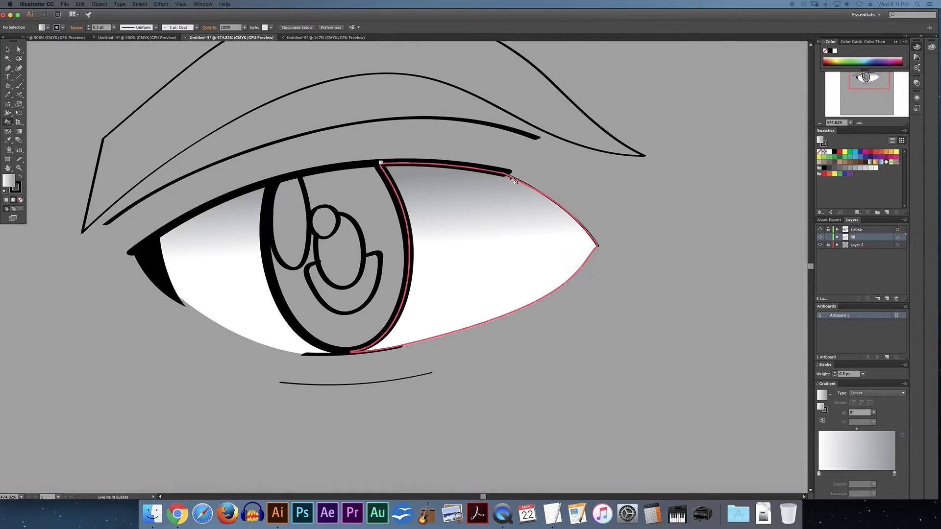
{"action": "double_click", "coordinate": [818, 474]}
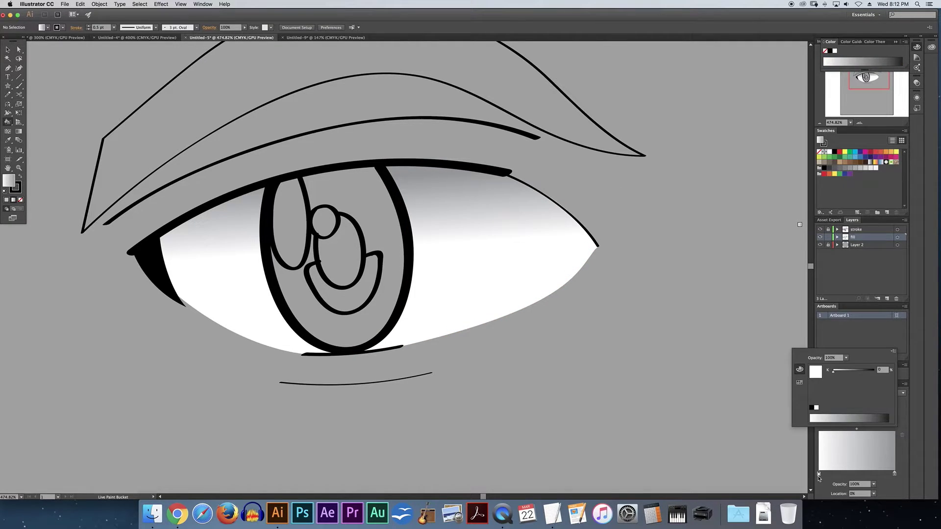
{"action": "left_click", "coordinate": [800, 383]}
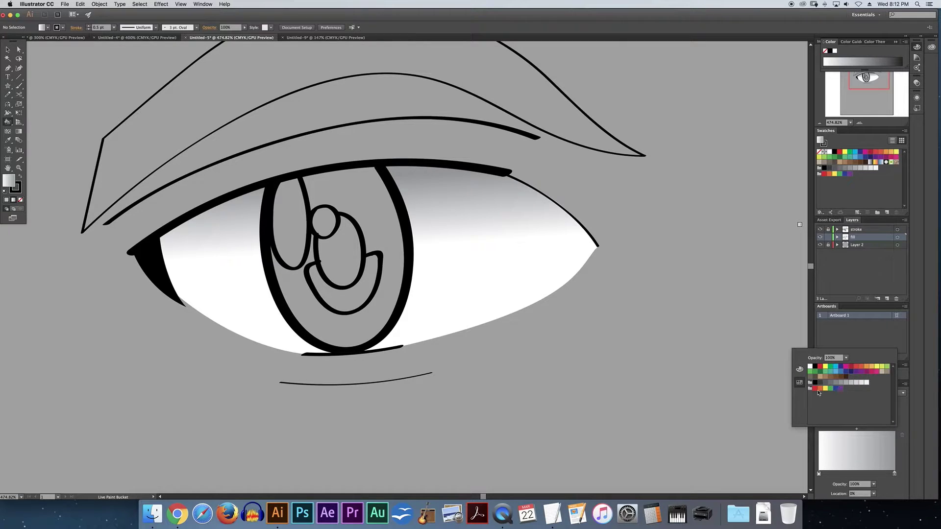
{"action": "left_click", "coordinate": [801, 372]}
{"action": "left_click", "coordinate": [800, 383]}
{"action": "left_click", "coordinate": [835, 366]}
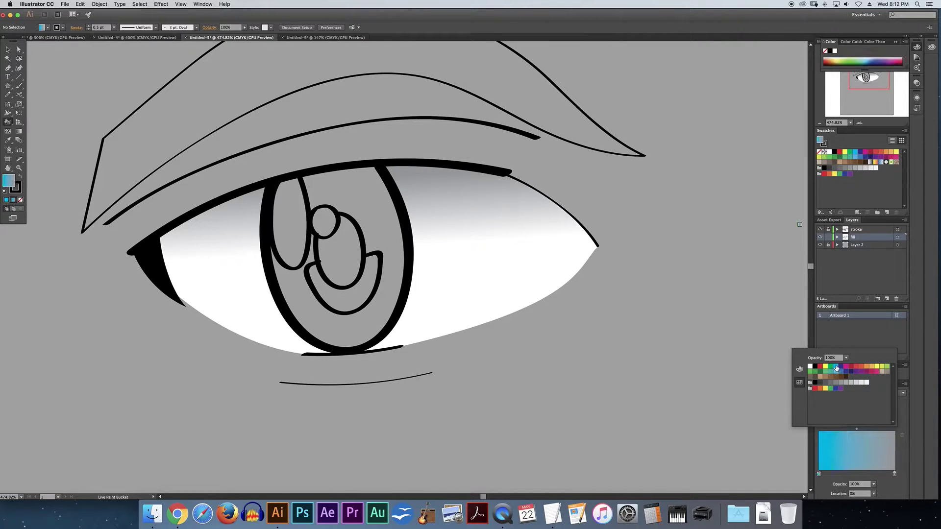
Adjust the gradient's cyan start stop with the CMYK sliders to C 88, M 22, Y 0, K 0.
{"action": "left_click", "coordinate": [800, 369]}
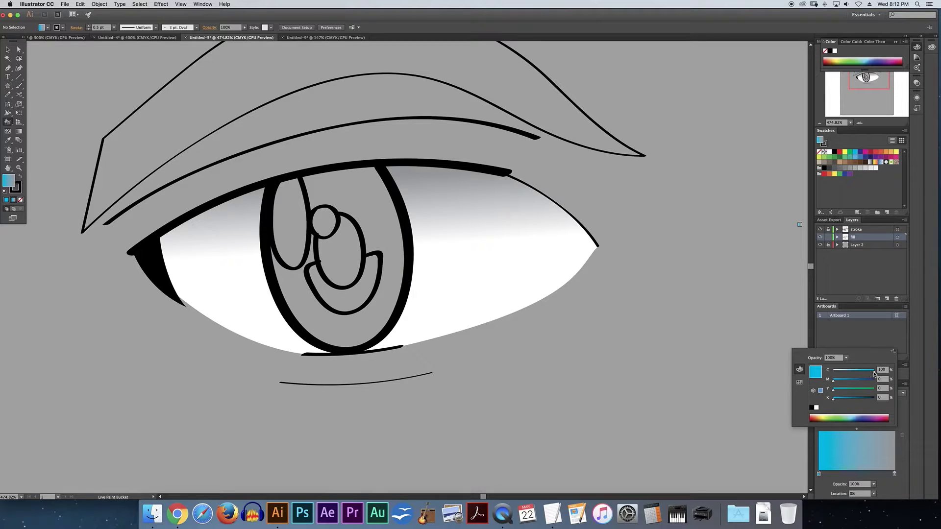
{"action": "mouse_move", "coordinate": [833, 381]}
{"action": "left_mouse_down"}
{"action": "mouse_move", "coordinate": [840, 402]}
{"action": "mouse_move", "coordinate": [857, 405]}
{"action": "mouse_move", "coordinate": [833, 398]}
{"action": "left_mouse_up"}
{"action": "left_click_drag", "start_coordinate": [874, 371], "coordinate": [871, 374]}
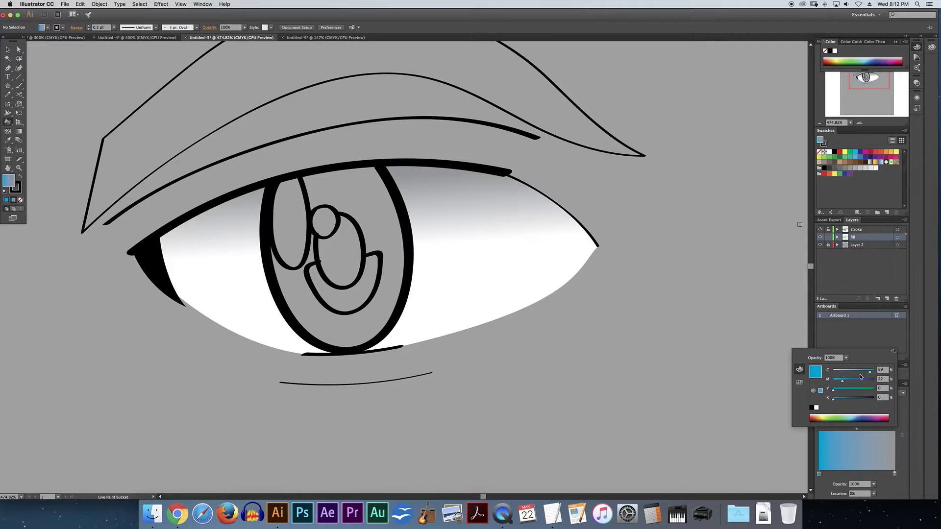
{"action": "left_click_drag", "start_coordinate": [871, 373], "coordinate": [871, 374]}
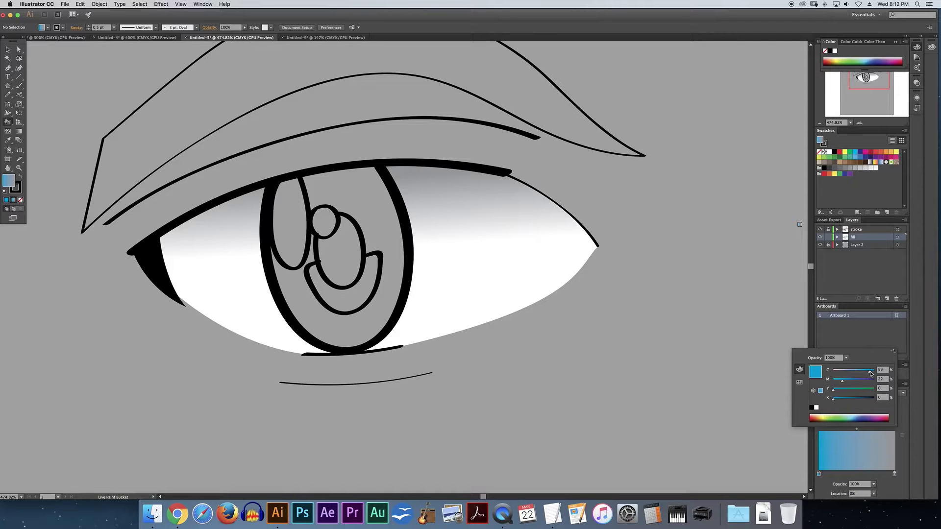
{"action": "left_click", "coordinate": [820, 477]}
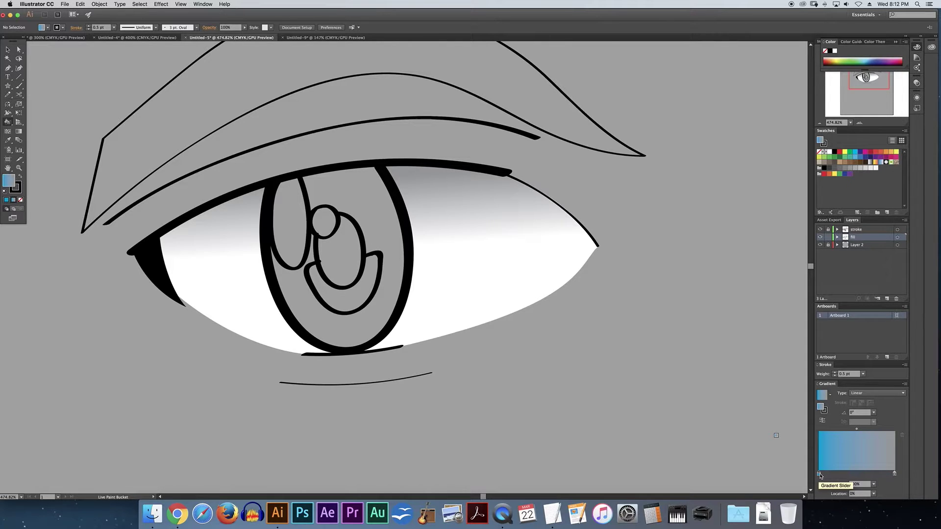
Remove the gradient's grey end stop and replace it with a duplicate of the blue start stop at 100% location.
{"action": "left_click_drag", "start_coordinate": [824, 476], "coordinate": [868, 474]}
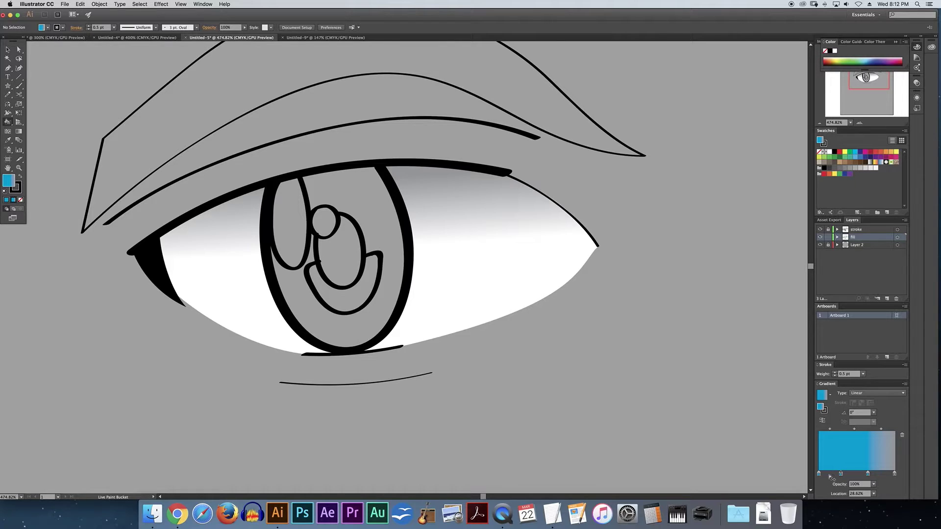
{"action": "left_click_drag", "start_coordinate": [840, 475], "coordinate": [831, 483]}
{"action": "left_click_drag", "start_coordinate": [827, 476], "coordinate": [872, 479]}
{"action": "left_click_drag", "start_coordinate": [895, 474], "coordinate": [896, 505]}
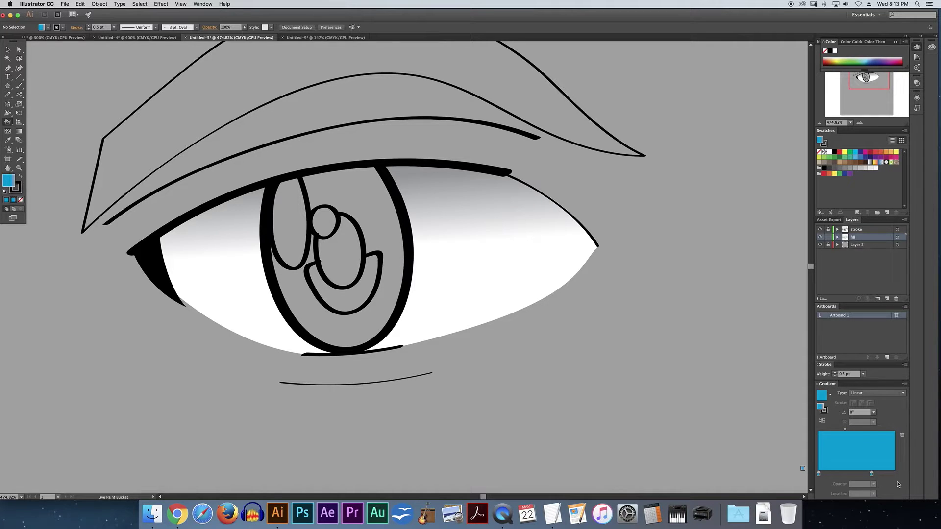
{"action": "left_click_drag", "start_coordinate": [871, 474], "coordinate": [896, 474]}
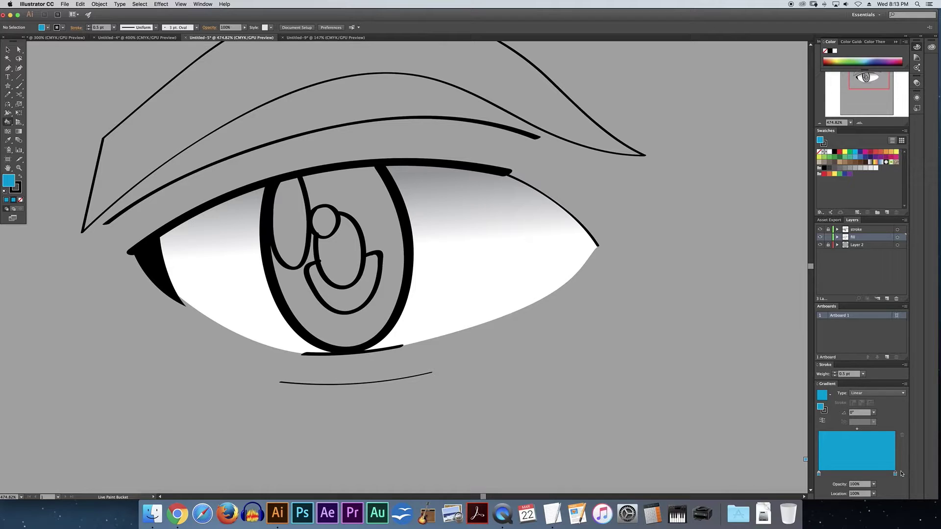
{"action": "left_click_drag", "start_coordinate": [895, 473], "coordinate": [869, 474]}
{"action": "mouse_move", "coordinate": [869, 474]}
{"action": "left_mouse_down"}
{"action": "mouse_move", "coordinate": [891, 474]}
{"action": "mouse_move", "coordinate": [860, 475]}
{"action": "left_mouse_up"}
{"action": "left_click_drag", "start_coordinate": [860, 475], "coordinate": [881, 503]}
{"action": "left_click_drag", "start_coordinate": [891, 476], "coordinate": [895, 474]}
Darken the gradient's end stop to navy by adding magenta and black, and fill the main iris area with the blue gradient.
{"action": "double_click", "coordinate": [895, 475]}
{"action": "left_click_drag", "start_coordinate": [832, 399], "coordinate": [857, 383]}
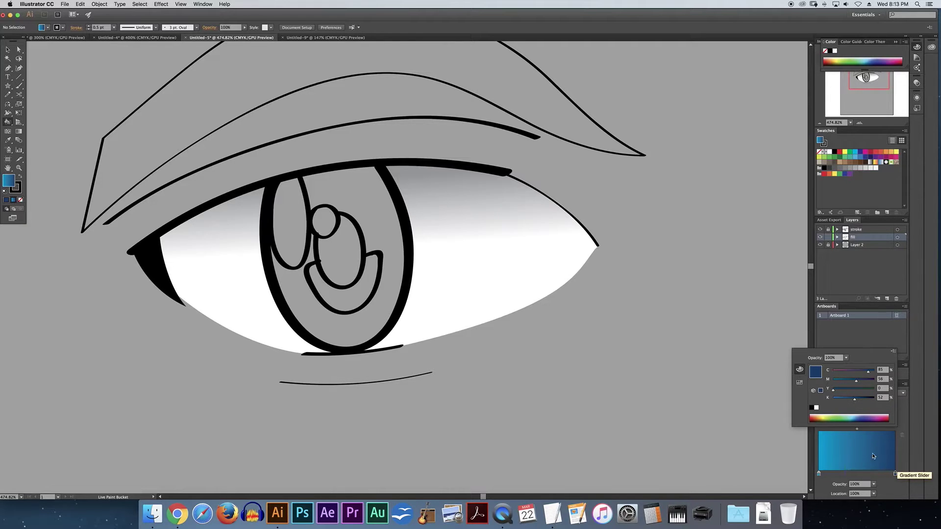
{"action": "left_click_drag", "start_coordinate": [854, 399], "coordinate": [857, 400]}
{"action": "left_click", "coordinate": [906, 458]}
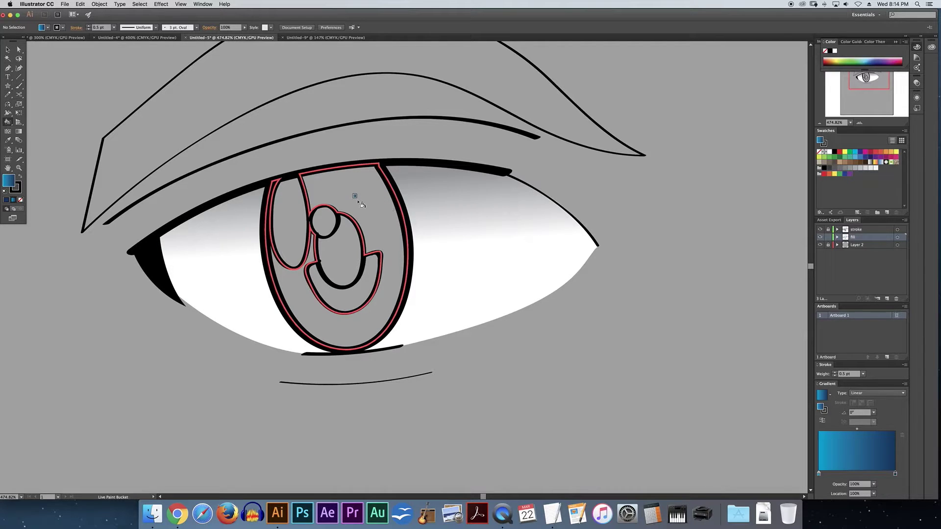
{"action": "left_click", "coordinate": [335, 195]}
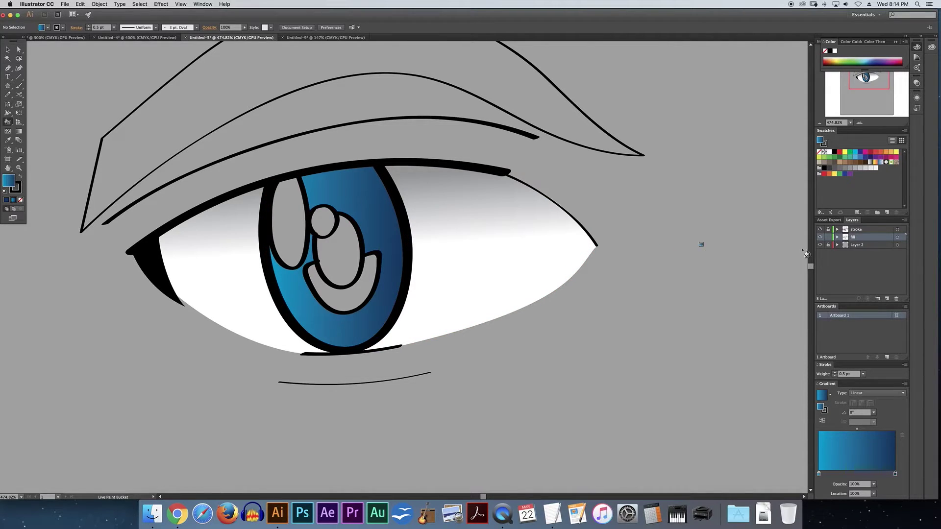
Try to redirect the iris gradient vertically with the fill layer's whole Live Paint group selected, and deselect the group.
{"action": "scroll", "coordinate": [513, 196], "scroll_direction": "left", "scroll_amount": 3}
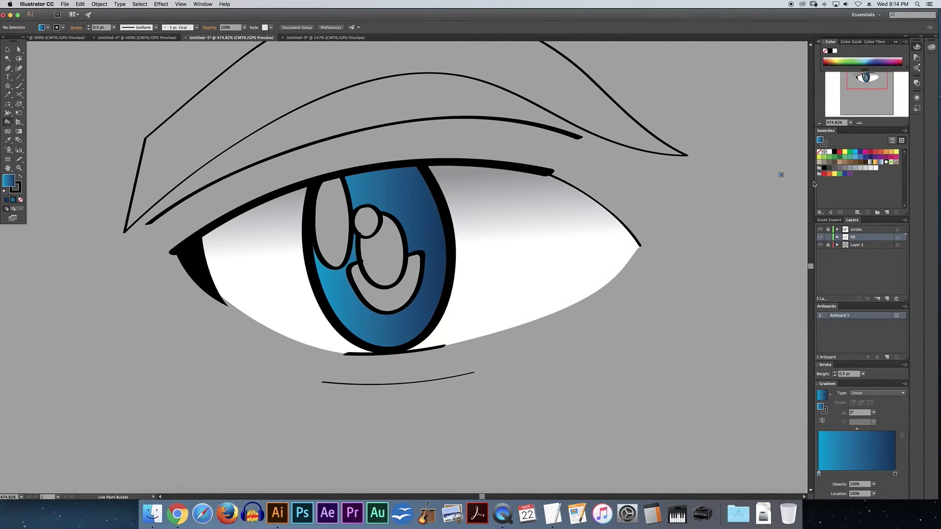
{"action": "left_click", "coordinate": [900, 238]}
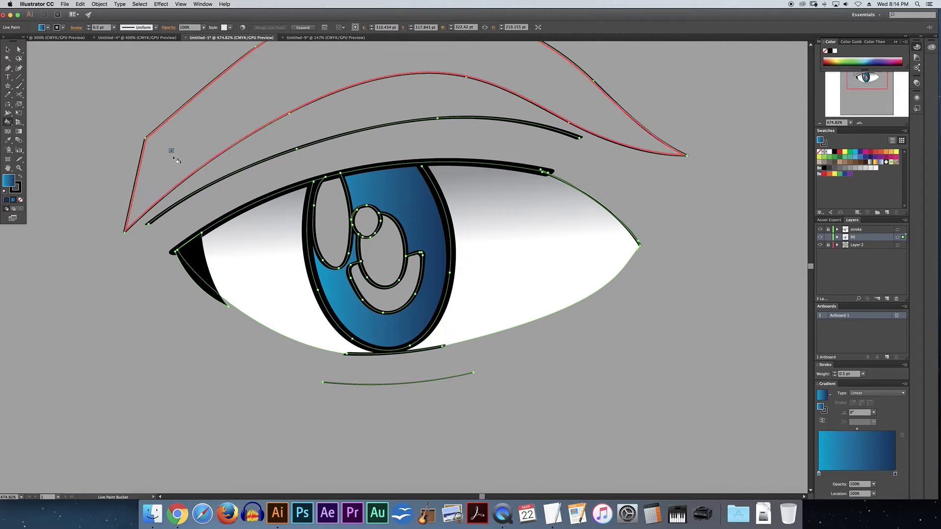
{"action": "left_click", "coordinate": [19, 132]}
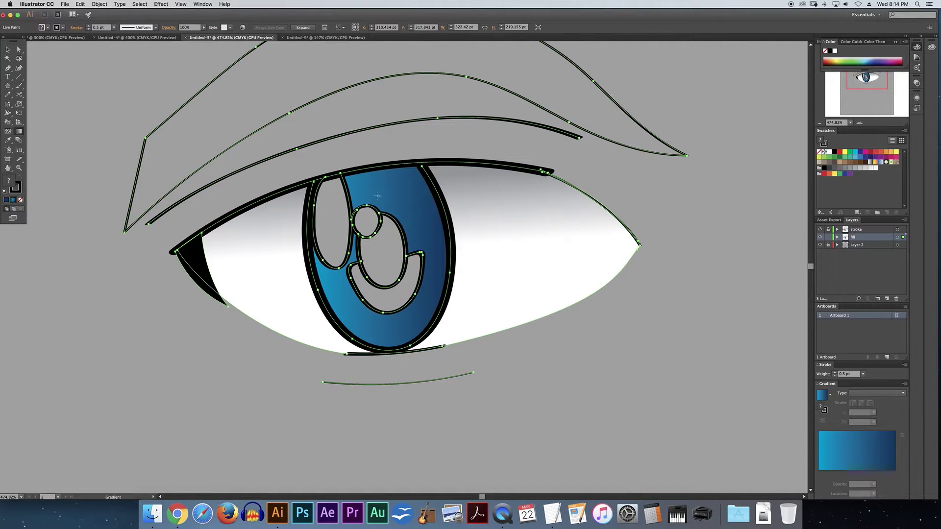
{"action": "left_click_drag", "start_coordinate": [376, 197], "coordinate": [385, 247]}
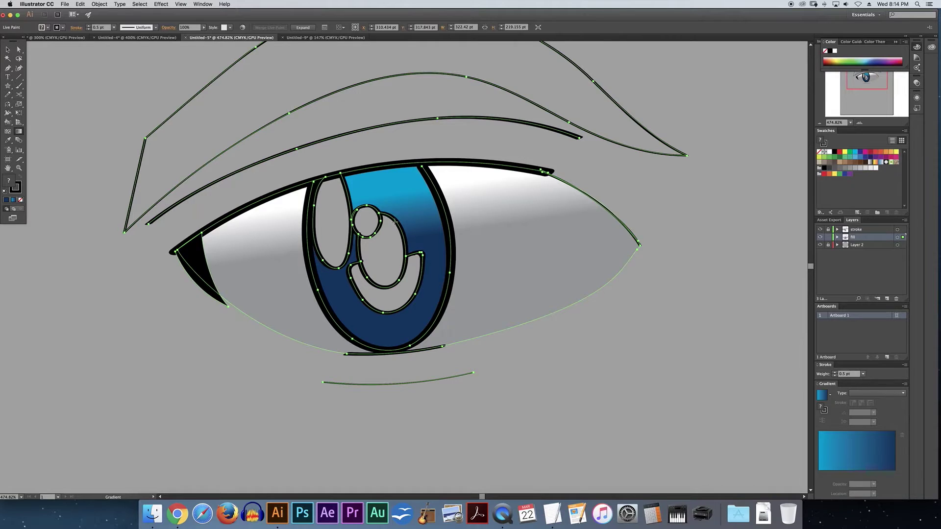
{"action": "left_click_drag", "start_coordinate": [396, 327], "coordinate": [267, 239]}
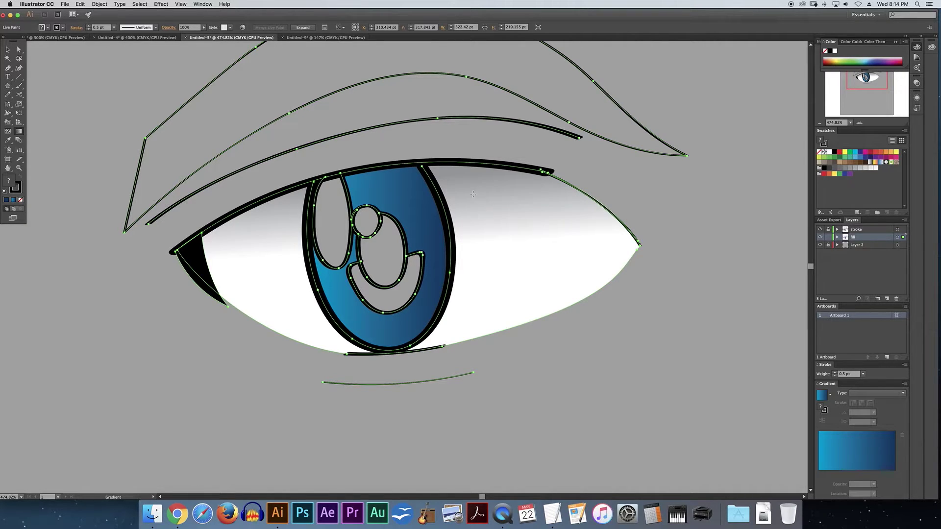
{"action": "scroll", "coordinate": [451, 196], "scroll_direction": "right", "scroll_amount": 2}
{"action": "scroll", "coordinate": [434, 194], "scroll_direction": "up", "scroll_amount": 2}
{"action": "scroll", "coordinate": [431, 227], "scroll_direction": "down", "scroll_amount": 4}
{"action": "scroll", "coordinate": [394, 223], "scroll_direction": "left", "scroll_amount": 2}
{"action": "scroll", "coordinate": [394, 222], "scroll_direction": "down", "scroll_amount": 1}
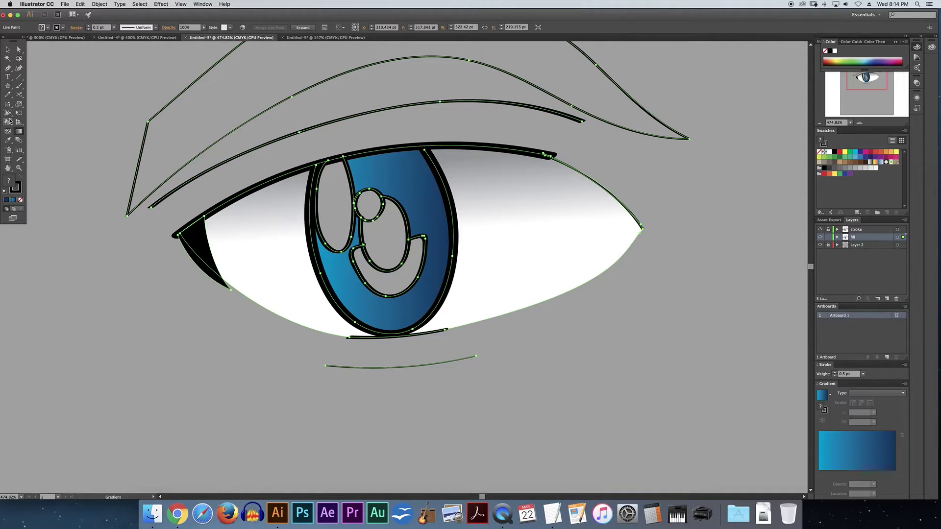
{"action": "left_click", "coordinate": [7, 49]}
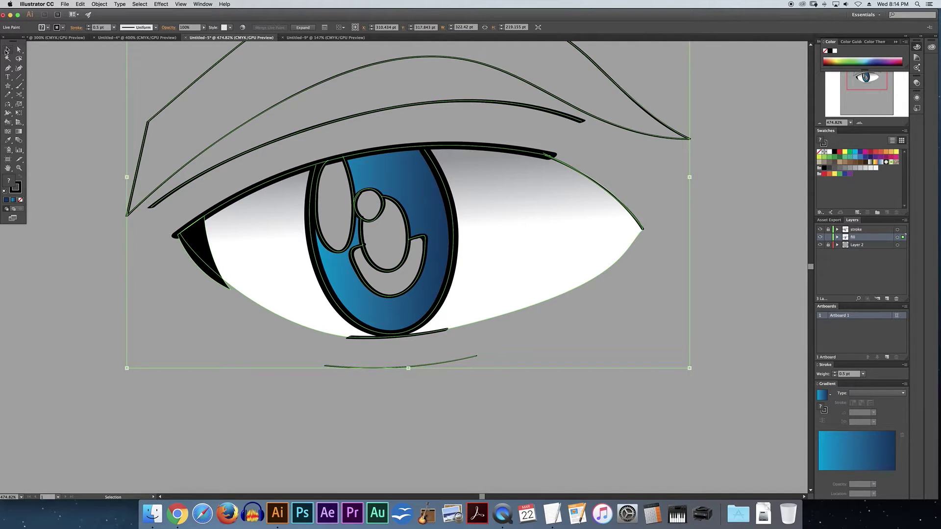
{"action": "left_click", "coordinate": [90, 136]}
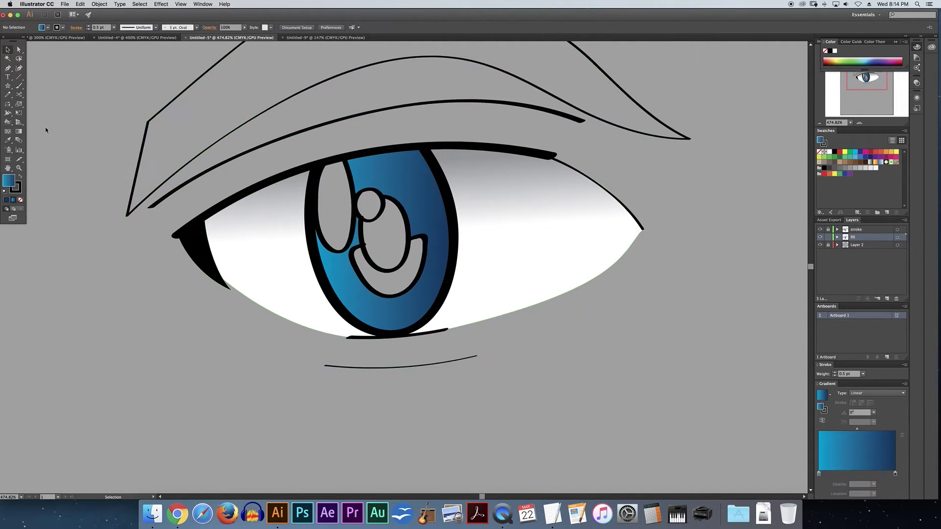
Select only the iris area with the Live Paint Selection tool and redirect its gradient upward at about 102°, light blue below and navy above.
{"action": "left_click", "coordinate": [9, 123]}
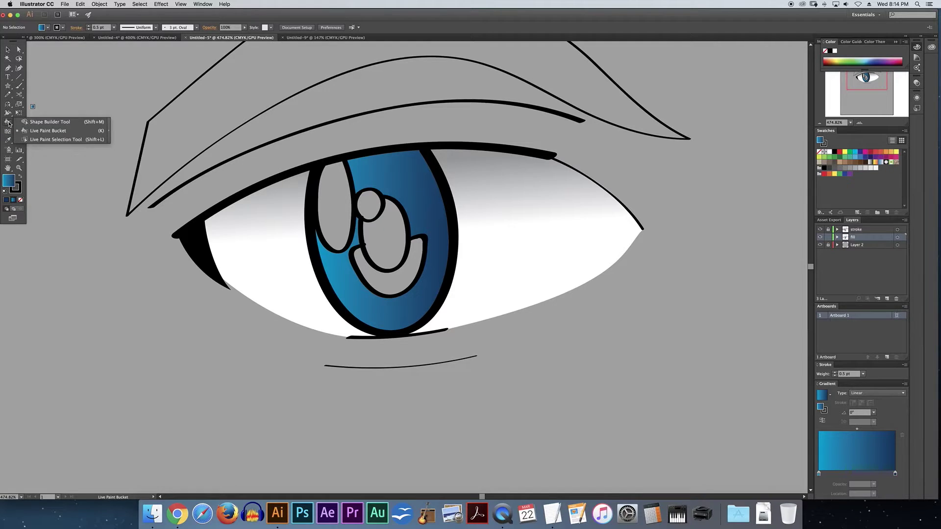
{"action": "left_click", "coordinate": [39, 140]}
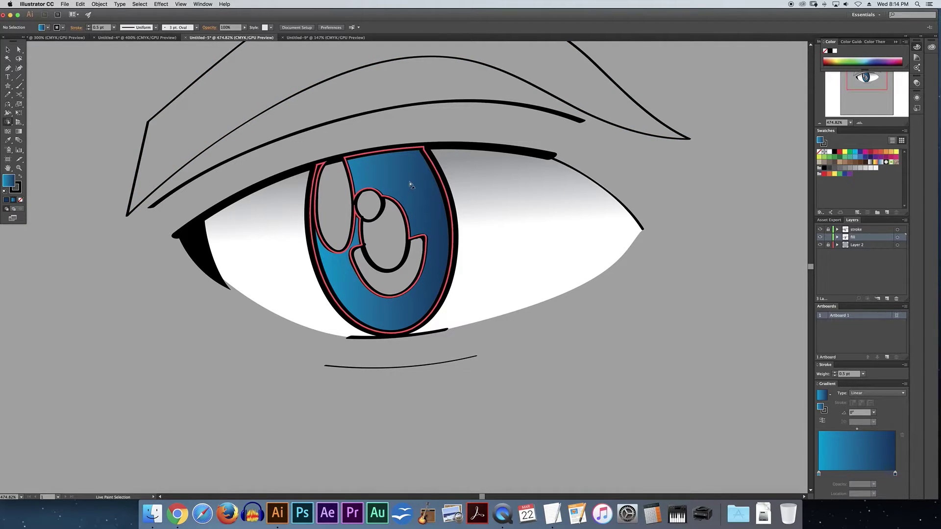
{"action": "scroll", "coordinate": [396, 187], "scroll_direction": "down", "scroll_amount": 2}
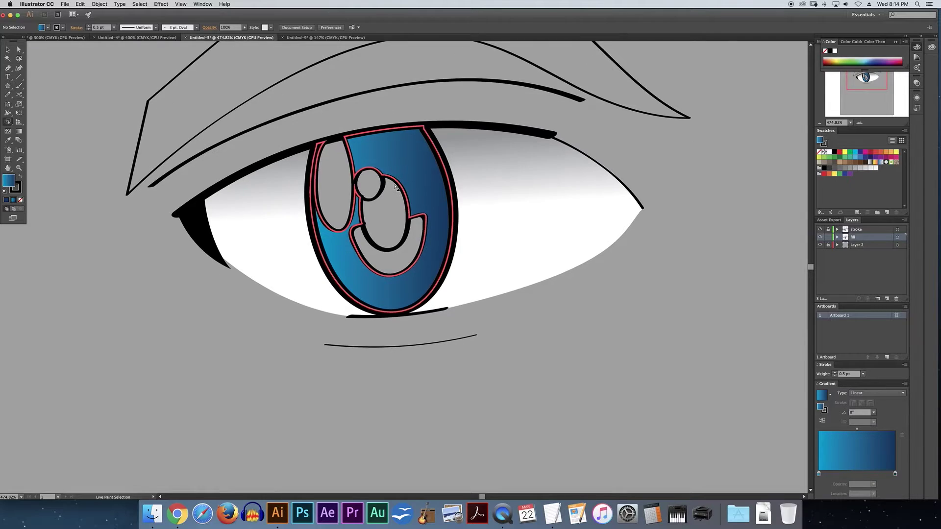
{"action": "left_click", "coordinate": [418, 170]}
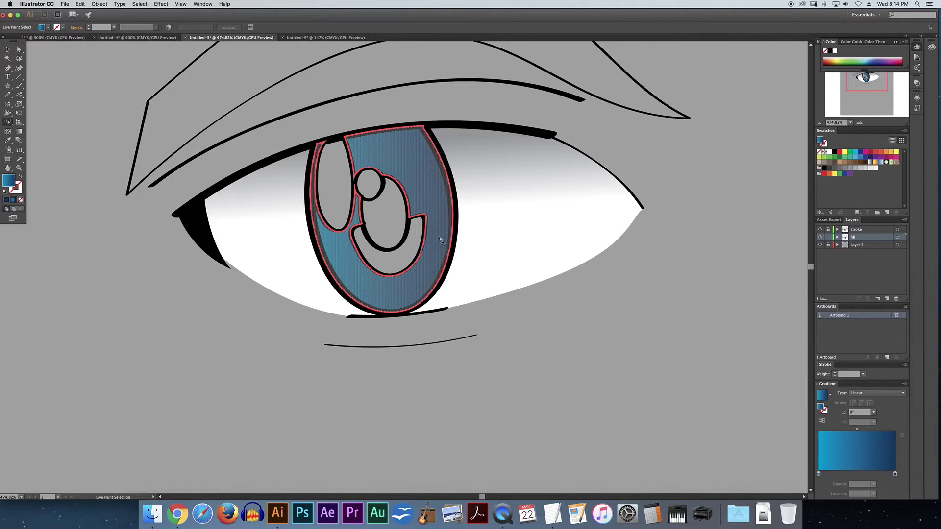
{"action": "scroll", "coordinate": [428, 266], "scroll_direction": "right", "scroll_amount": 1}
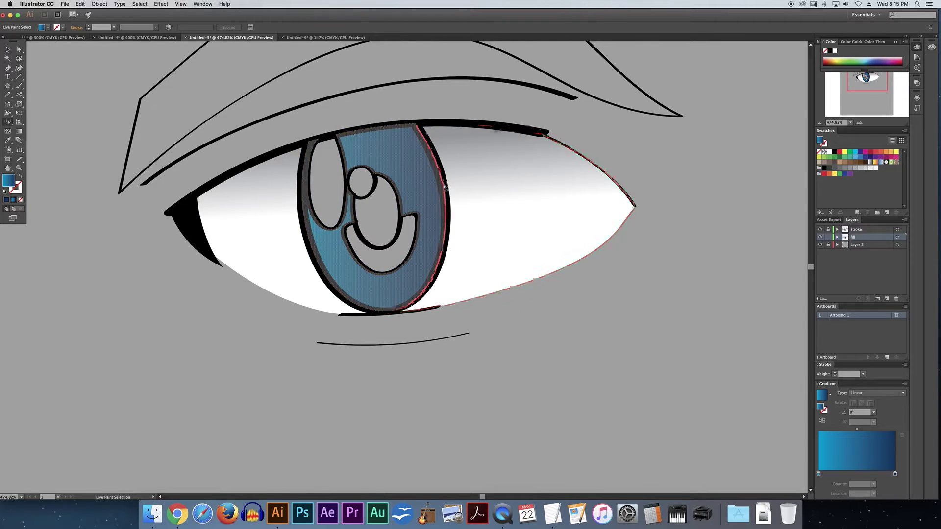
{"action": "scroll", "coordinate": [392, 147], "scroll_direction": "down", "scroll_amount": 1}
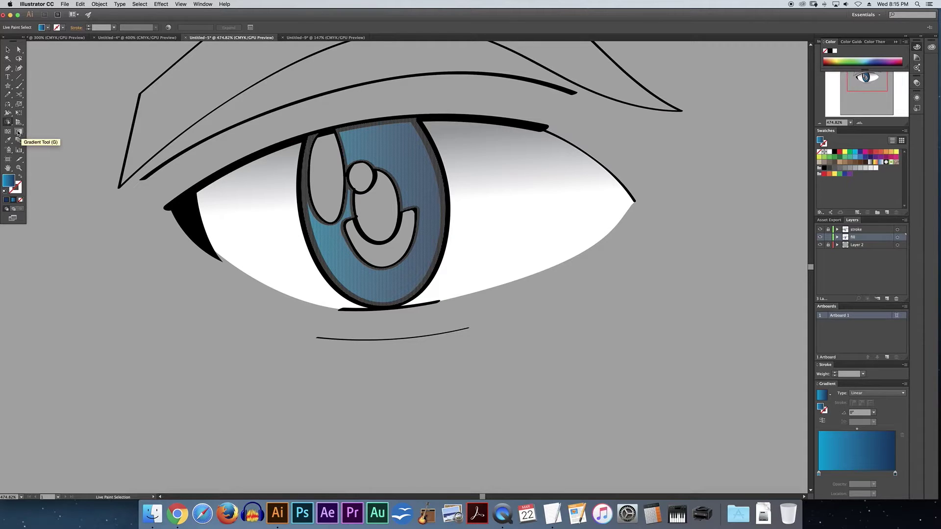
{"action": "left_click", "coordinate": [19, 132]}
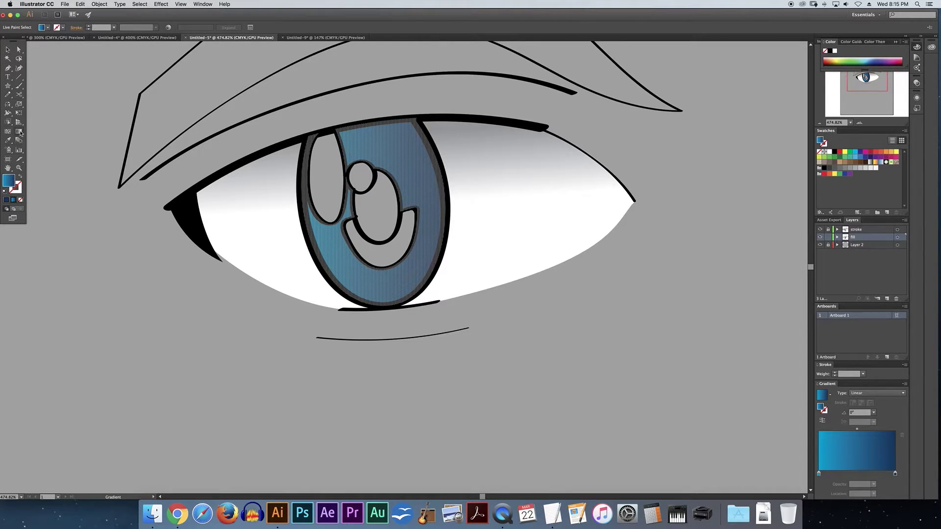
{"action": "left_click_drag", "start_coordinate": [380, 150], "coordinate": [388, 230]}
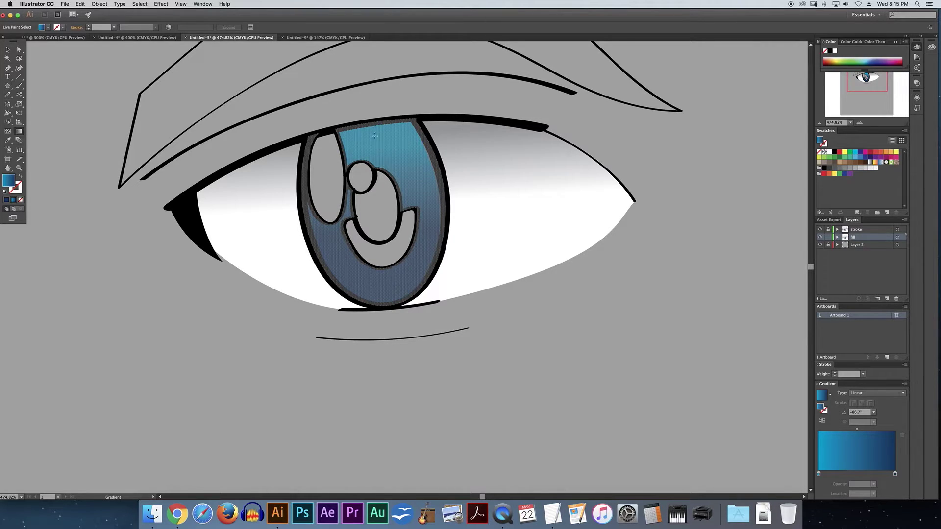
{"action": "left_click_drag", "start_coordinate": [379, 235], "coordinate": [378, 162]}
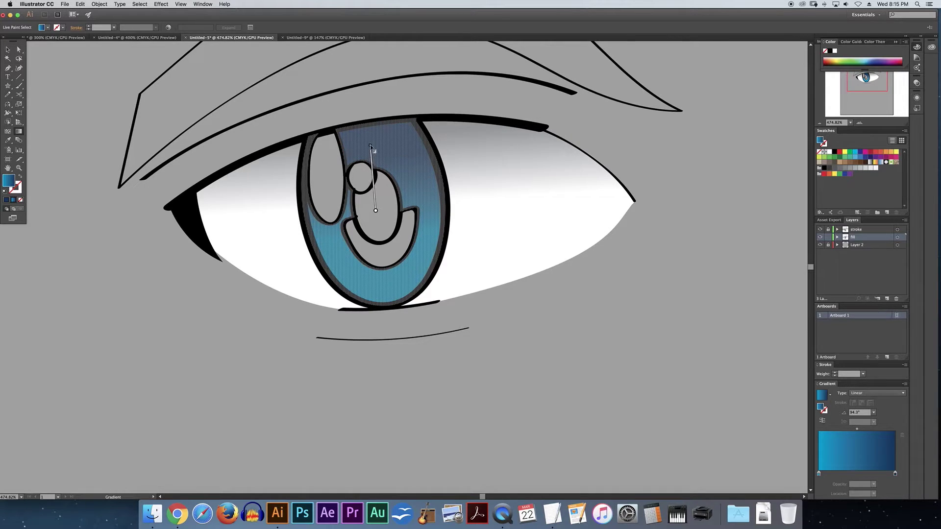
{"action": "left_click_drag", "start_coordinate": [381, 235], "coordinate": [393, 237]}
{"action": "scroll", "coordinate": [389, 170], "scroll_direction": "up", "scroll_amount": 2}
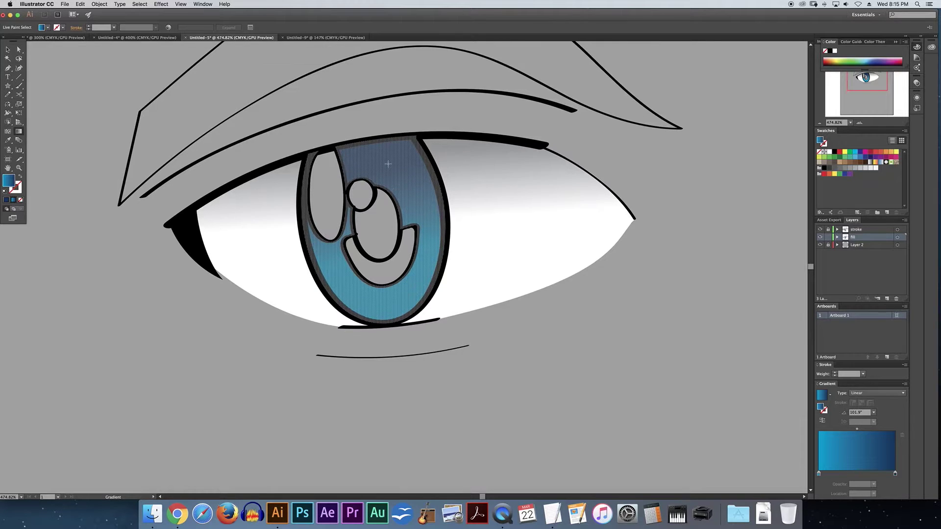
{"action": "scroll", "coordinate": [392, 167], "scroll_direction": "left", "scroll_amount": 1}
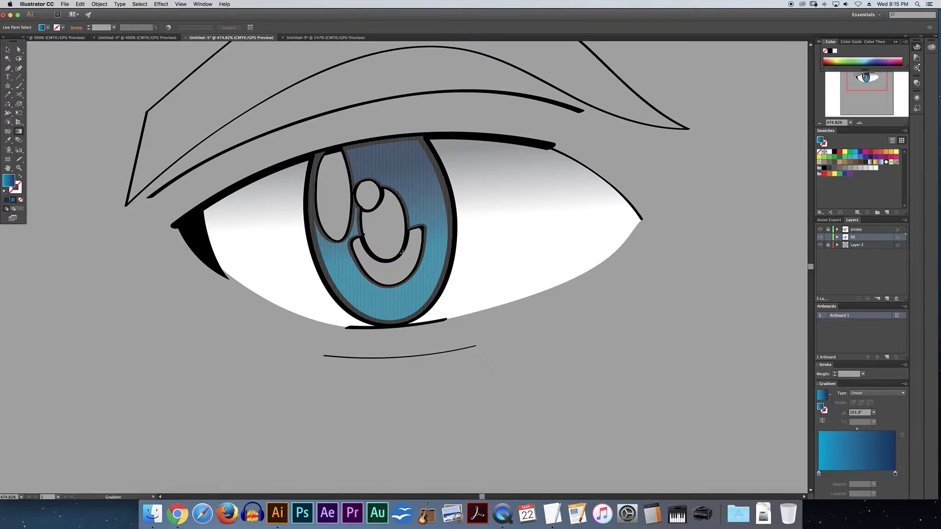
Hide the selection edges so the iris gradient shows without the selection pattern.
{"action": "scroll", "coordinate": [403, 253], "scroll_direction": "down", "scroll_amount": 1}
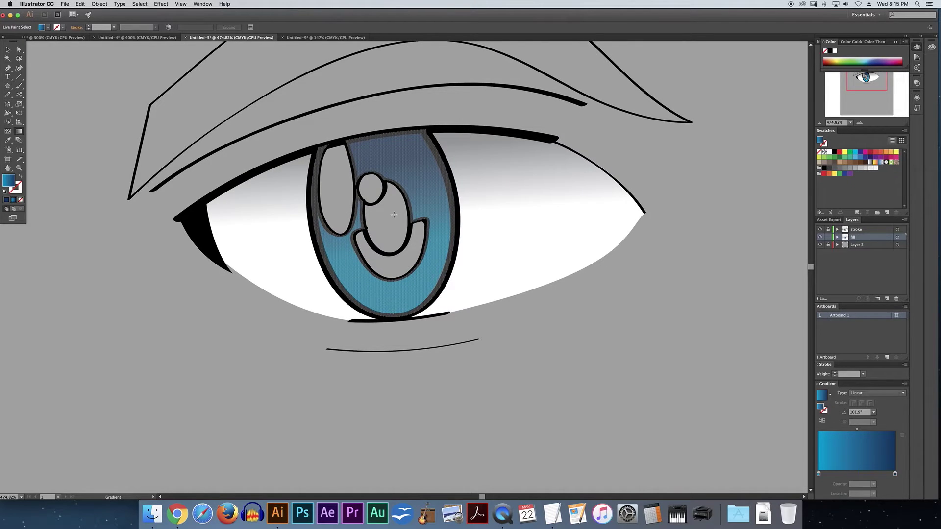
{"action": "scroll", "coordinate": [394, 214], "scroll_direction": "left", "scroll_amount": 1}
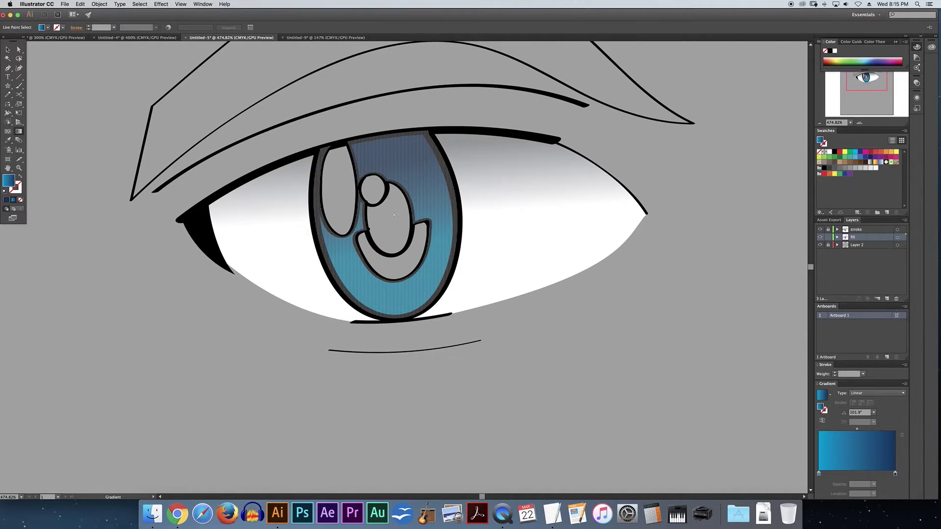
{"action": "scroll", "coordinate": [393, 215], "scroll_direction": "up", "scroll_amount": 3}
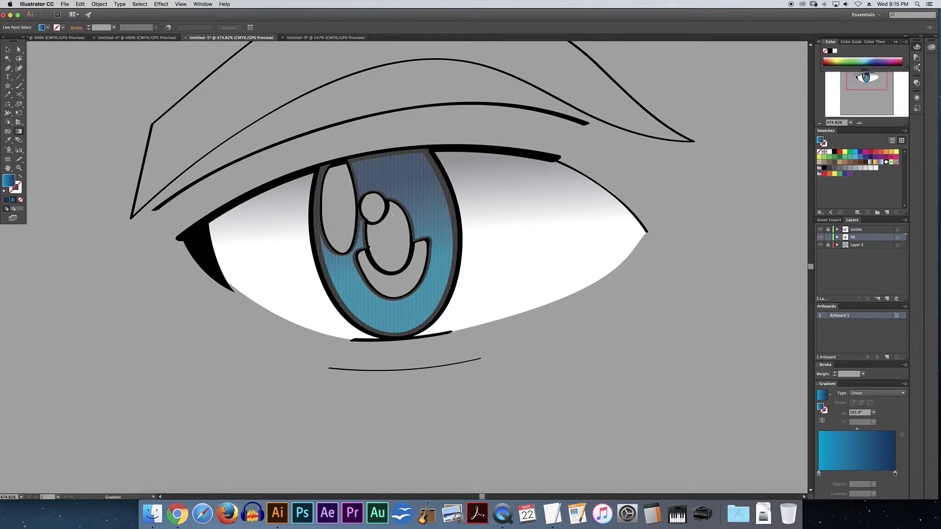
{"action": "scroll", "coordinate": [392, 214], "scroll_direction": "down", "scroll_amount": 4}
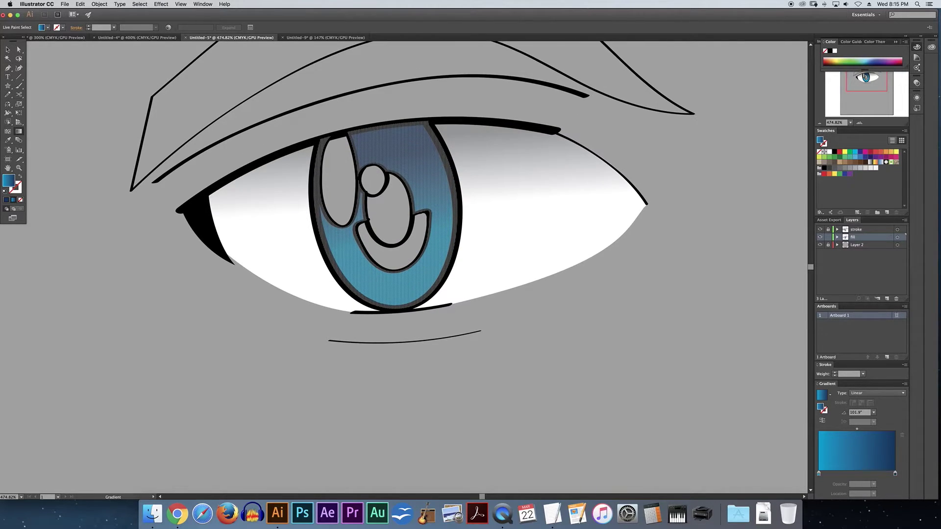
{"action": "left_click", "coordinate": [181, 4]}
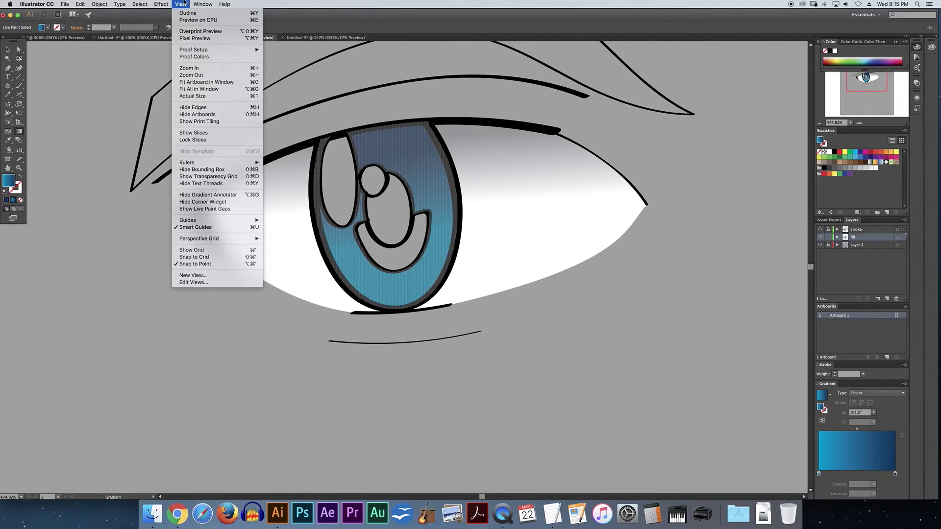
{"action": "left_click", "coordinate": [196, 107]}
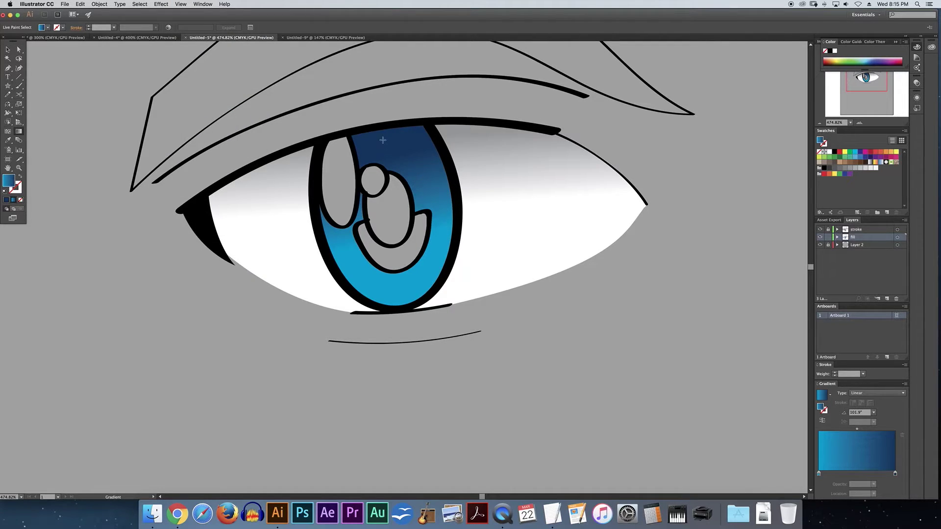
Redirect the iris gradient to about 110°, light blue below and navy above, and deselect the iris area.
{"action": "left_click_drag", "start_coordinate": [408, 252], "coordinate": [386, 171]}
{"action": "left_click_drag", "start_coordinate": [407, 242], "coordinate": [386, 176]}
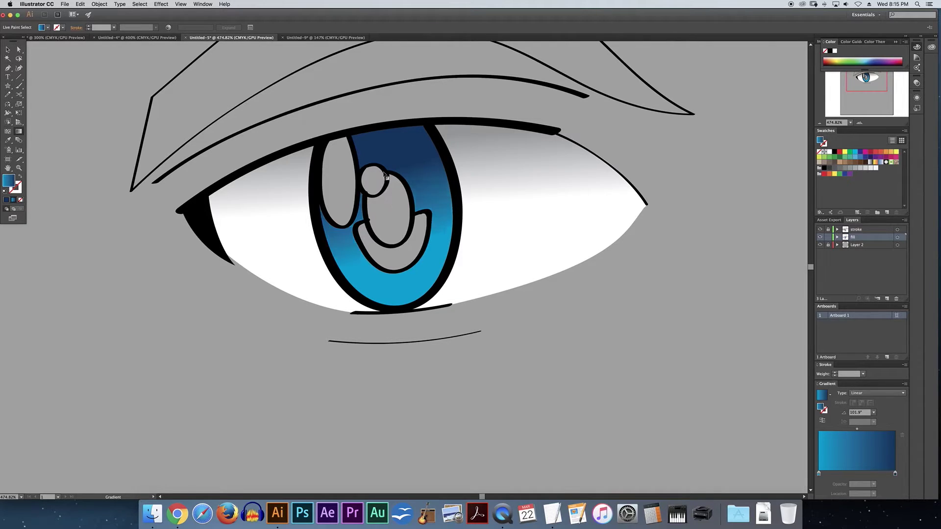
{"action": "left_click_drag", "start_coordinate": [397, 224], "coordinate": [381, 168]}
{"action": "scroll", "coordinate": [487, 224], "scroll_direction": "down", "scroll_amount": 1}
{"action": "scroll", "coordinate": [365, 189], "scroll_direction": "up", "scroll_amount": 3}
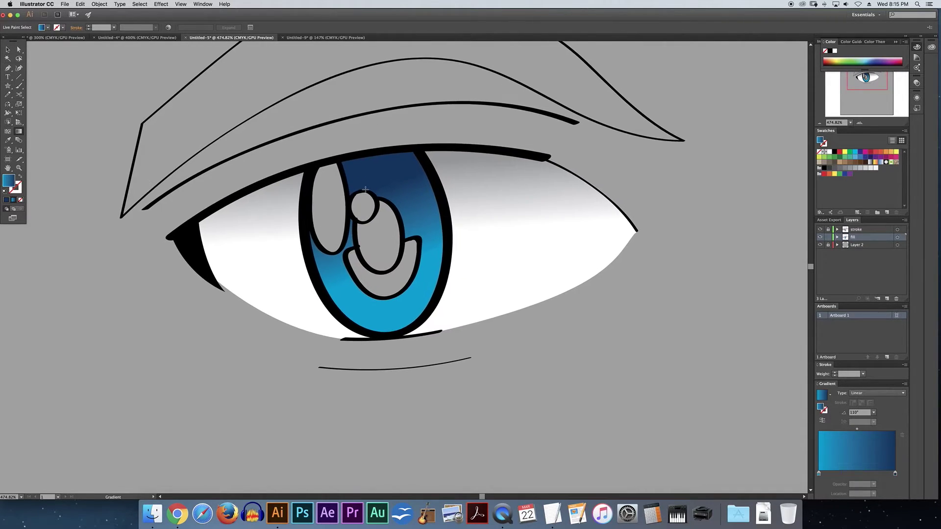
{"action": "scroll", "coordinate": [366, 190], "scroll_direction": "down", "scroll_amount": 2}
{"action": "left_click", "coordinate": [8, 50]}
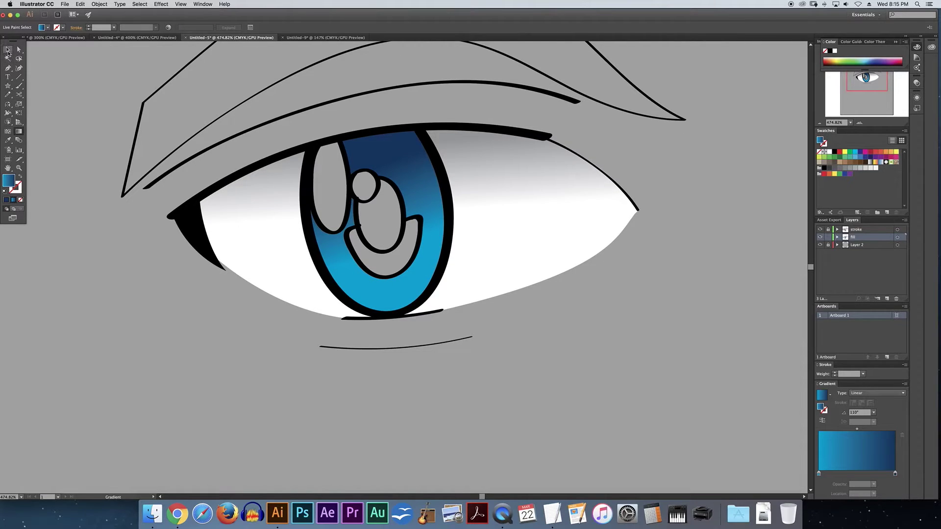
{"action": "left_click", "coordinate": [136, 225]}
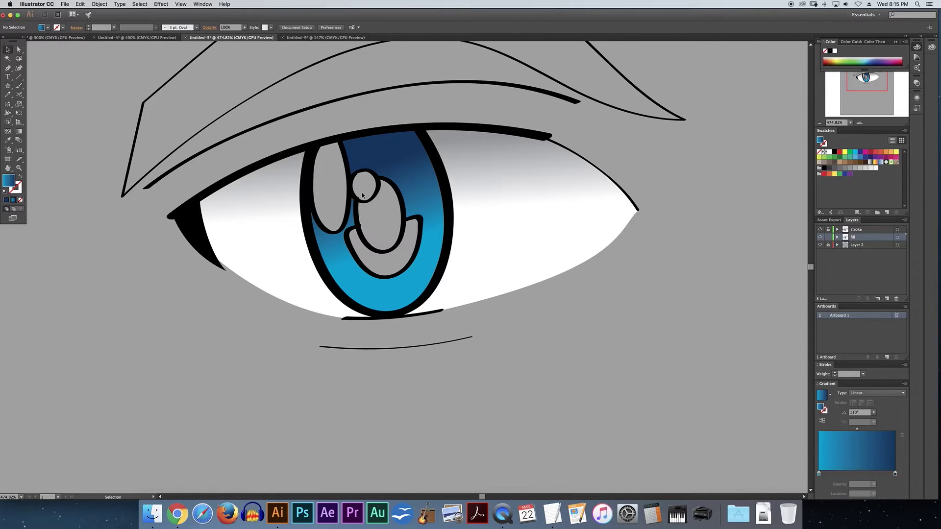
Select the pupil area with the Live Paint Selection tool, showing the selection edges to check it and hiding them again.
{"action": "left_click", "coordinate": [8, 122]}
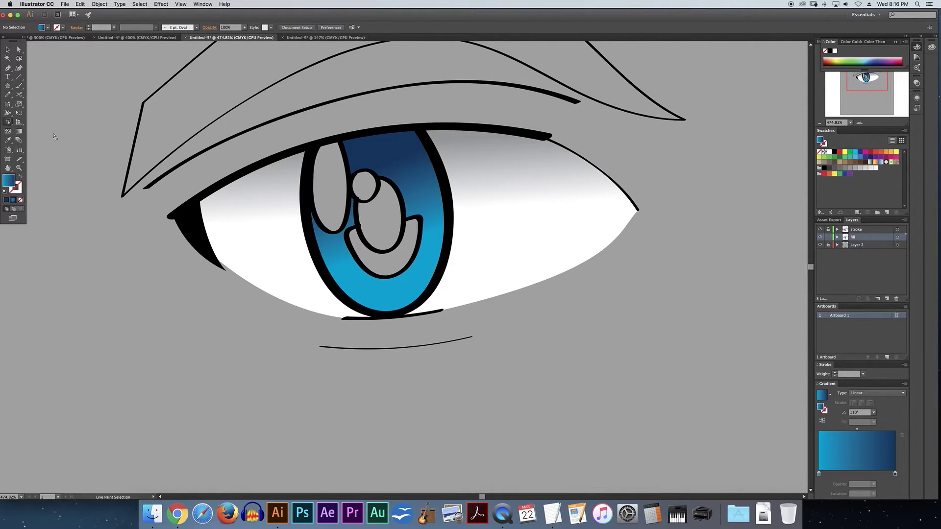
{"action": "left_click", "coordinate": [377, 219]}
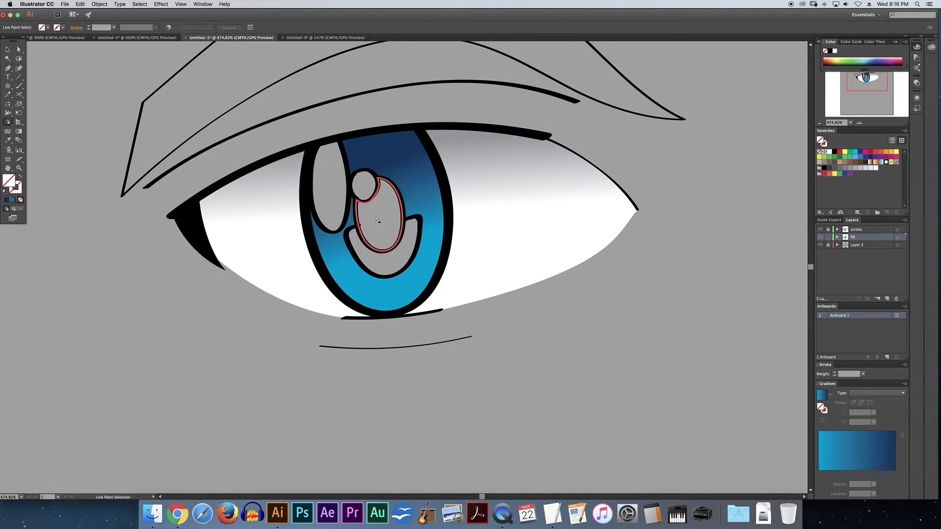
{"action": "left_click", "coordinate": [180, 4]}
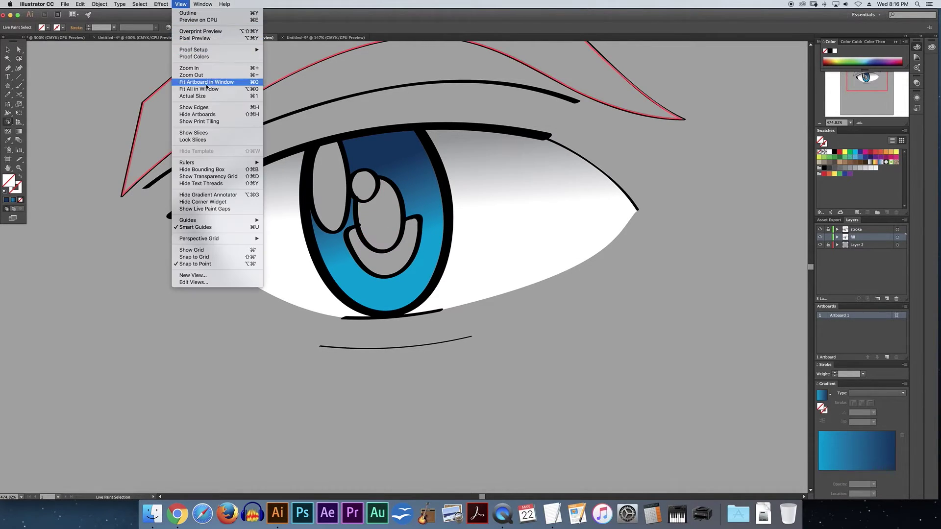
{"action": "left_click", "coordinate": [212, 106]}
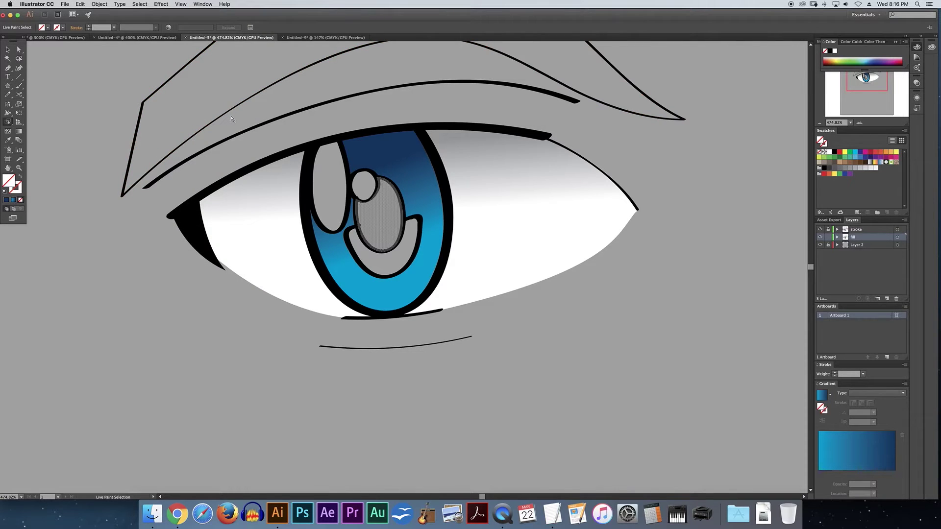
{"action": "scroll", "coordinate": [395, 231], "scroll_direction": "left", "scroll_amount": 1}
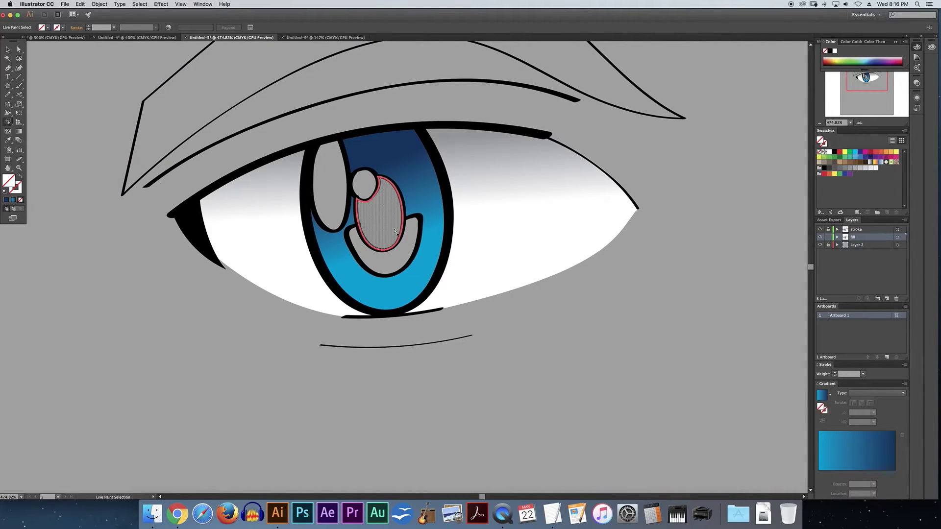
{"action": "scroll", "coordinate": [395, 231], "scroll_direction": "left", "scroll_amount": 1}
{"action": "scroll", "coordinate": [395, 231], "scroll_direction": "up", "scroll_amount": 1}
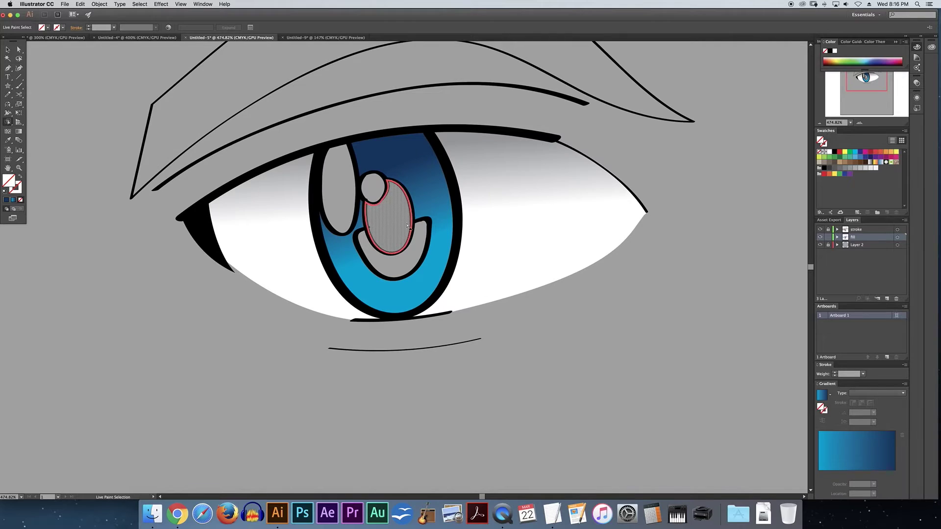
{"action": "left_click", "coordinate": [180, 3]}
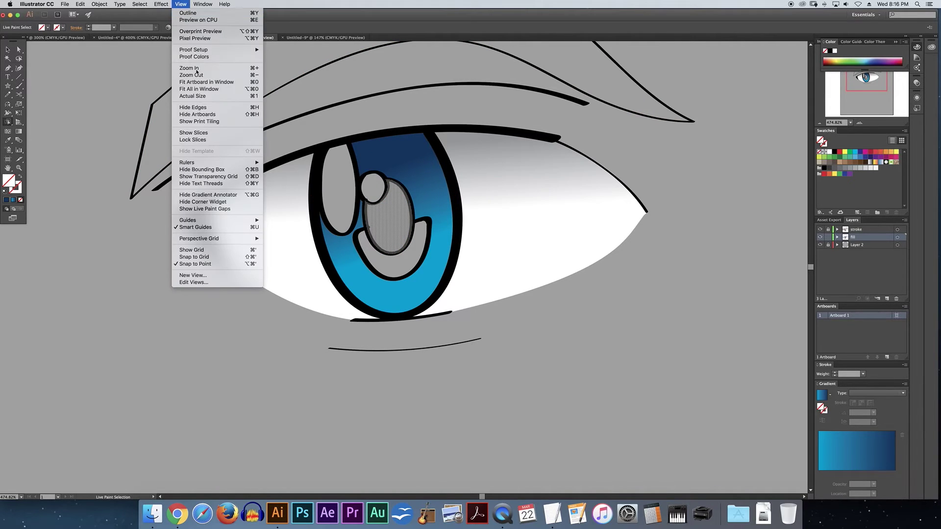
{"action": "left_click", "coordinate": [195, 108]}
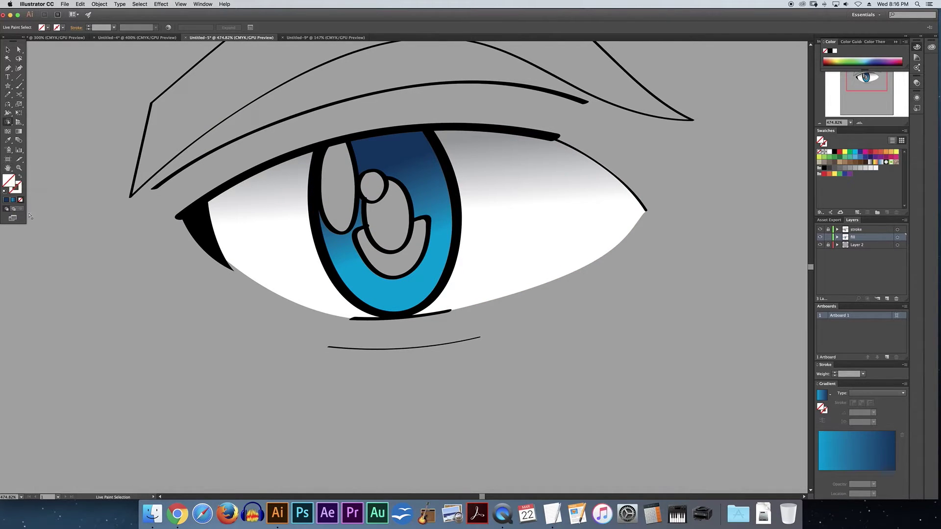
Fill the pupil with a linear gradient, its start stop dark grey and its end stop black.
{"action": "left_click", "coordinate": [13, 200]}
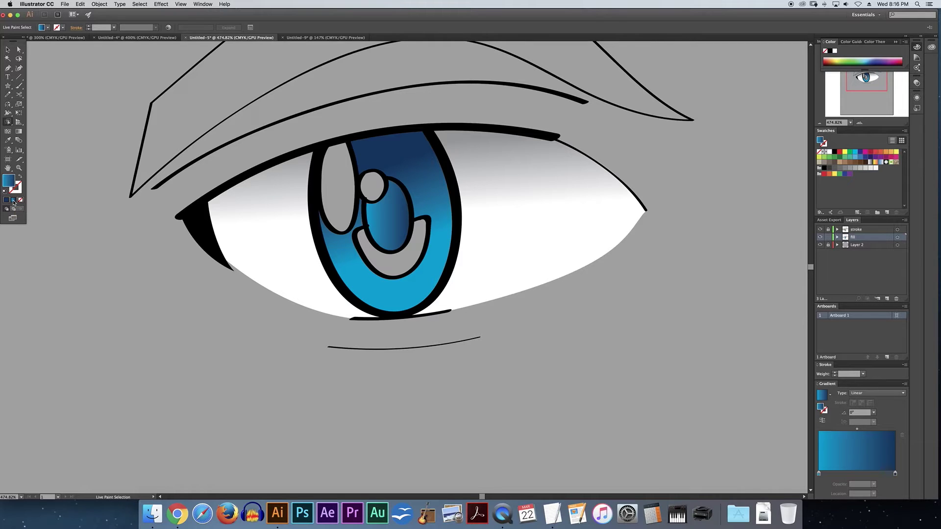
{"action": "double_click", "coordinate": [895, 475]}
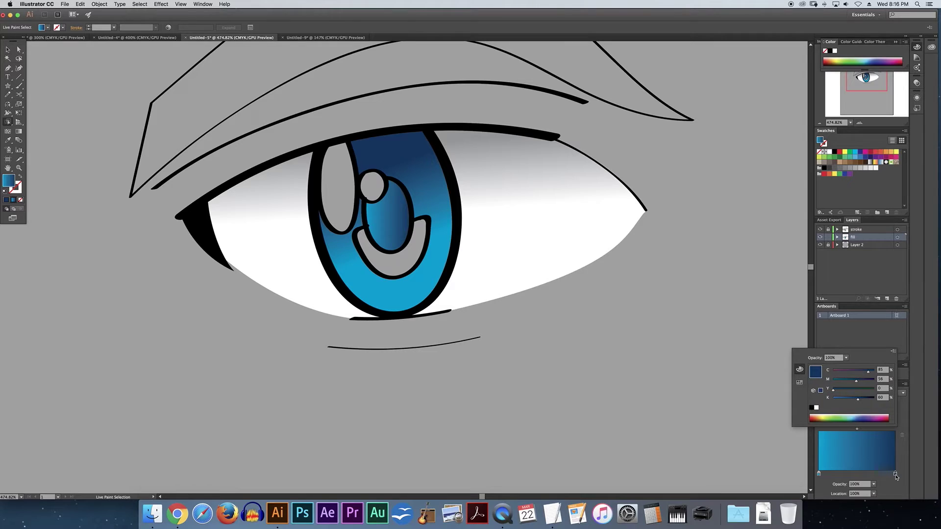
{"action": "left_click", "coordinate": [812, 409]}
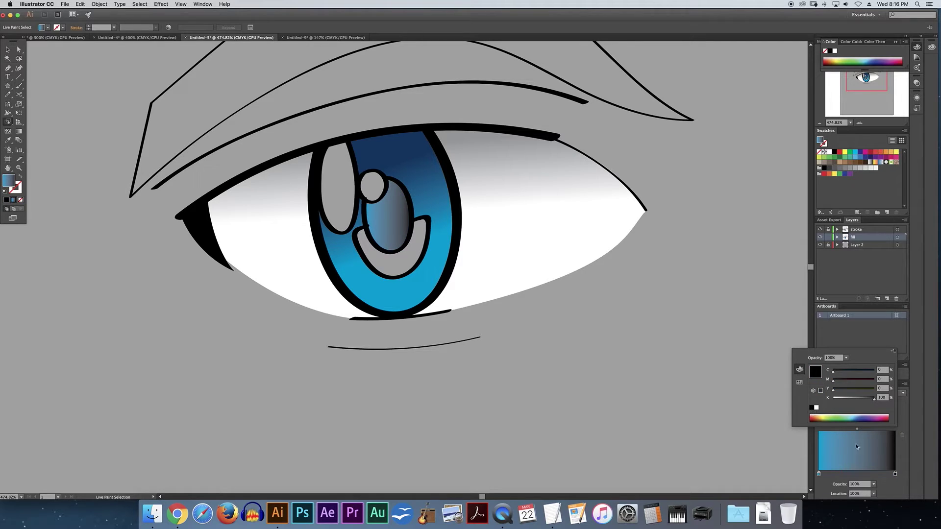
{"action": "left_click", "coordinate": [819, 474]}
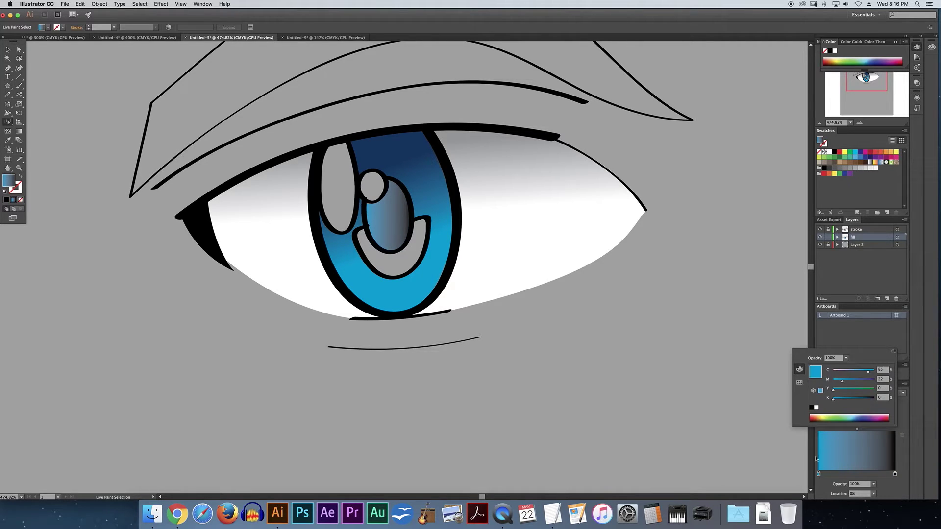
{"action": "left_click", "coordinate": [799, 382]}
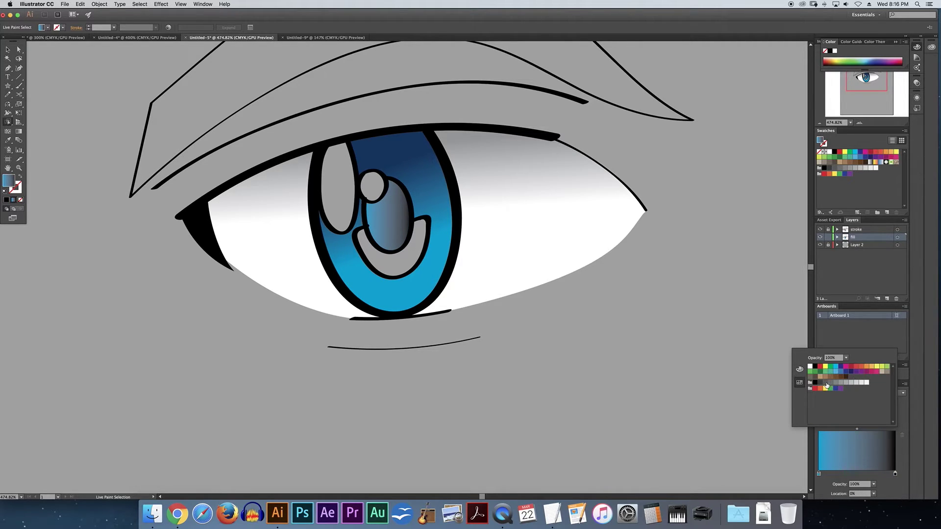
{"action": "left_click", "coordinate": [825, 383]}
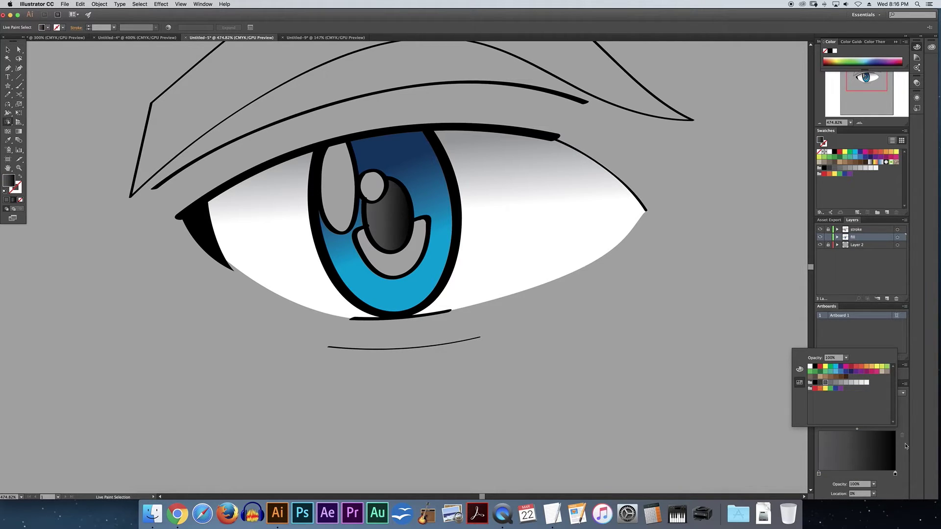
{"action": "left_click", "coordinate": [871, 452]}
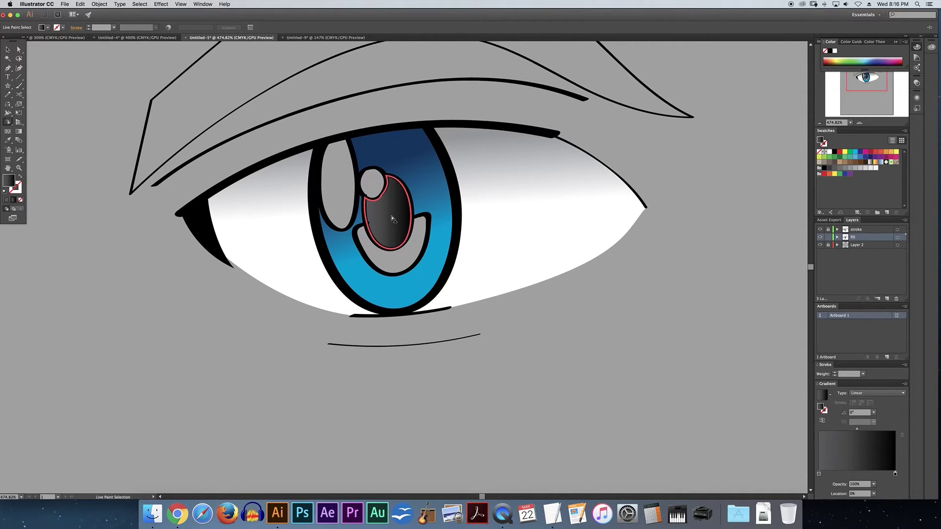
Redirect the pupil gradient diagonally at about -47°, dark grey at the upper left and black at the lower right.
{"action": "scroll", "coordinate": [392, 218], "scroll_direction": "left", "scroll_amount": 3}
{"action": "scroll", "coordinate": [392, 218], "scroll_direction": "down", "scroll_amount": 2}
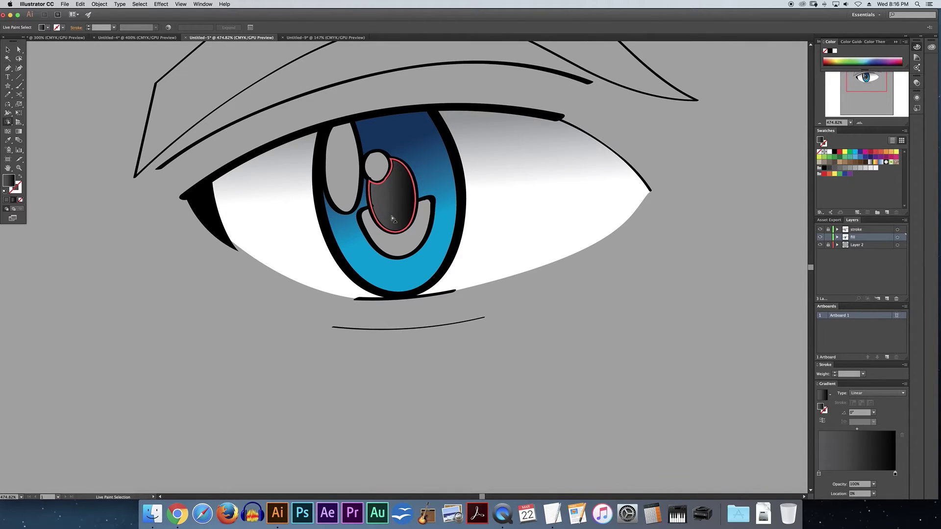
{"action": "scroll", "coordinate": [406, 202], "scroll_direction": "right", "scroll_amount": 2}
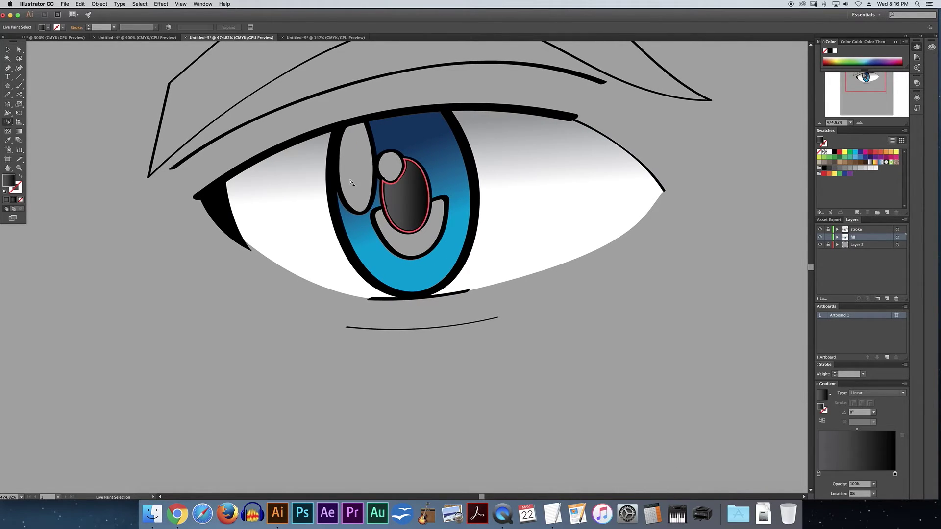
{"action": "left_click", "coordinate": [19, 131]}
{"action": "left_click_drag", "start_coordinate": [394, 174], "coordinate": [416, 207]}
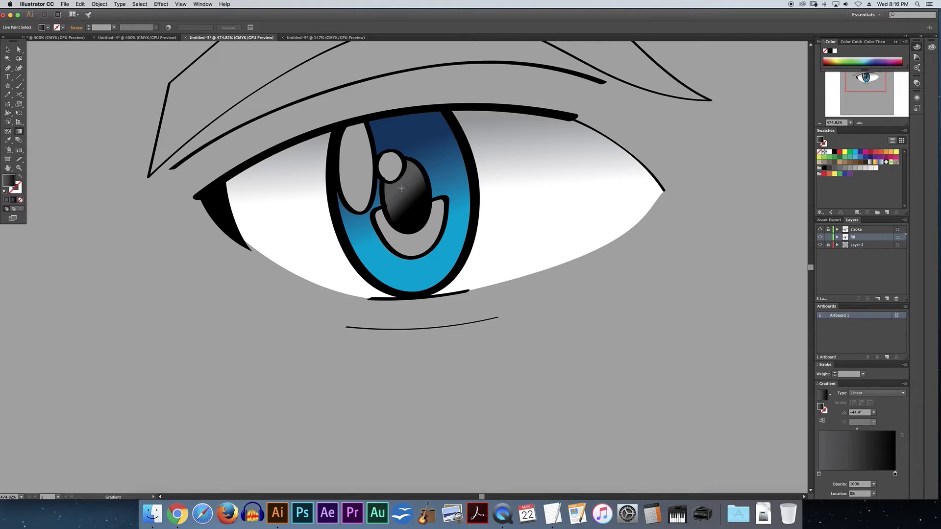
{"action": "left_click_drag", "start_coordinate": [382, 169], "coordinate": [410, 205]}
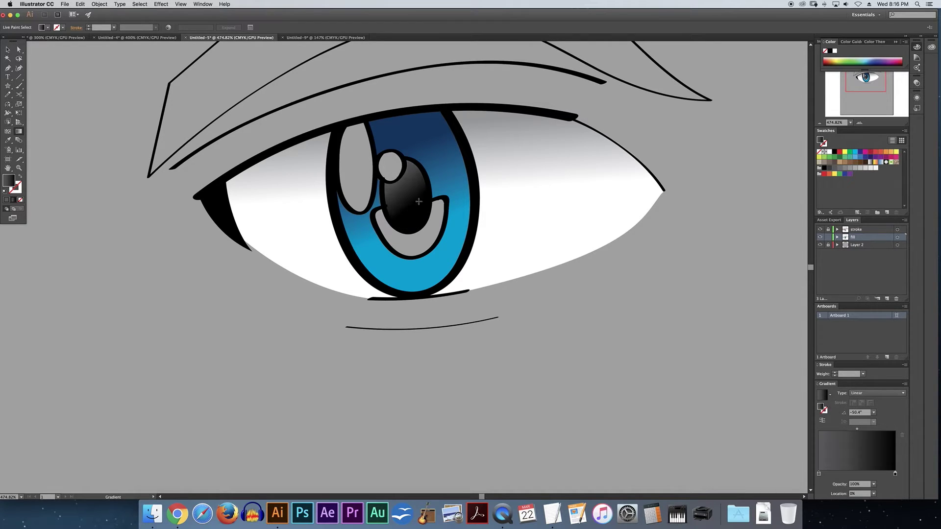
{"action": "mouse_move", "coordinate": [382, 170]}
{"action": "left_mouse_down"}
{"action": "mouse_move", "coordinate": [411, 202]}
{"action": "mouse_move", "coordinate": [426, 199]}
{"action": "mouse_move", "coordinate": [417, 197]}
{"action": "left_mouse_up"}
Deselect the pupil, select the eyebrow area with the Live Paint Selection tool and fill it with the dark grey-to-black gradient.
{"action": "scroll", "coordinate": [211, 127], "scroll_direction": "up", "scroll_amount": 3}
{"action": "scroll", "coordinate": [128, 122], "scroll_direction": "up", "scroll_amount": 3}
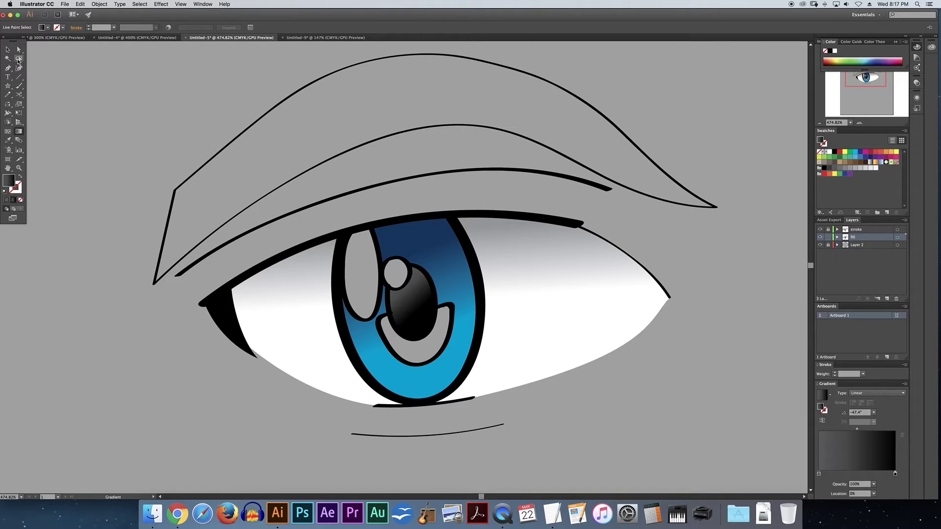
{"action": "left_click", "coordinate": [8, 49]}
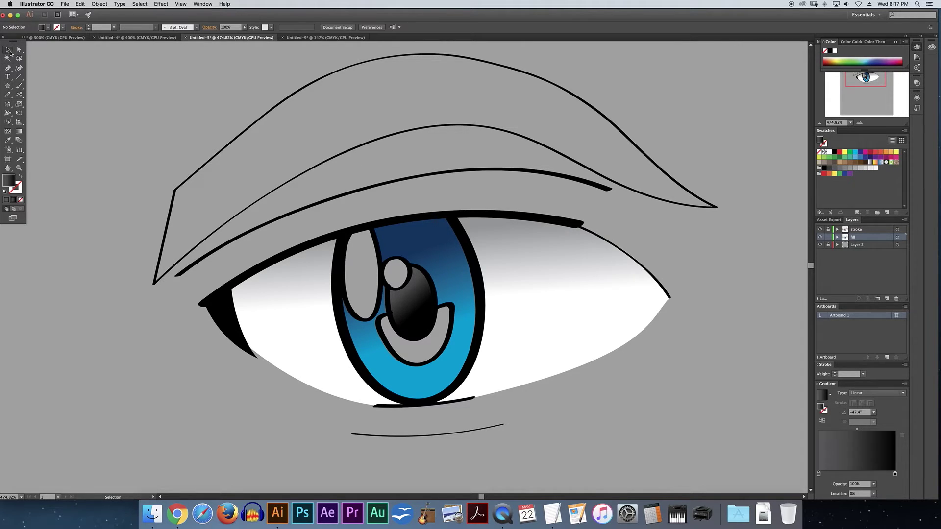
{"action": "left_click", "coordinate": [180, 4]}
{"action": "left_click", "coordinate": [19, 103]}
{"action": "left_click", "coordinate": [8, 122]}
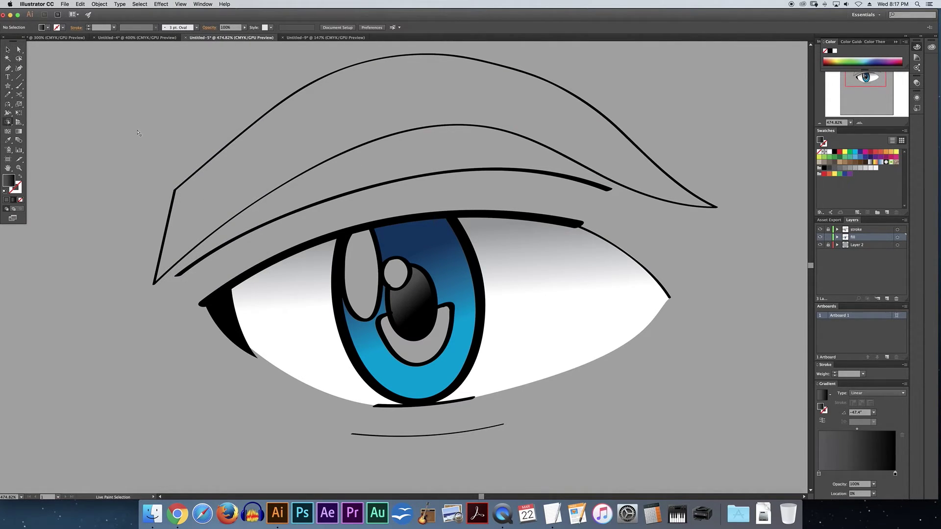
{"action": "left_click", "coordinate": [392, 108]}
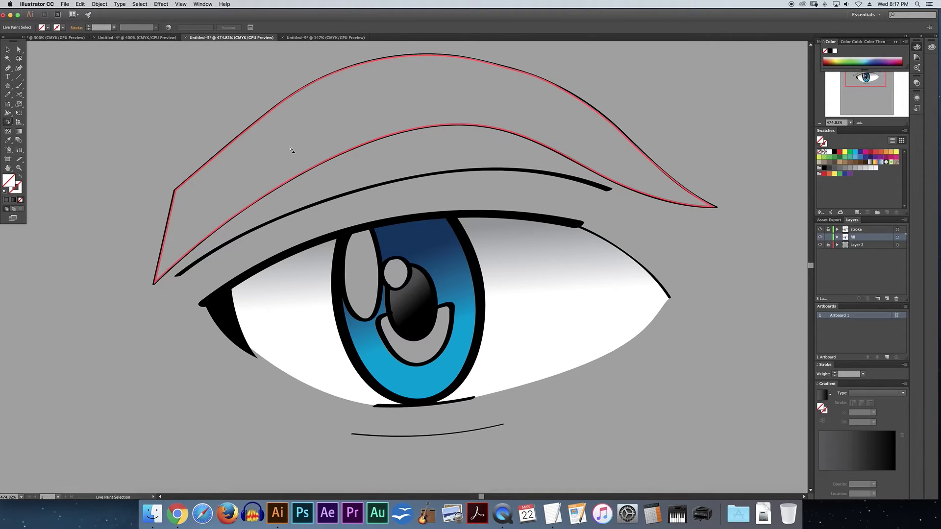
{"action": "left_click", "coordinate": [13, 199]}
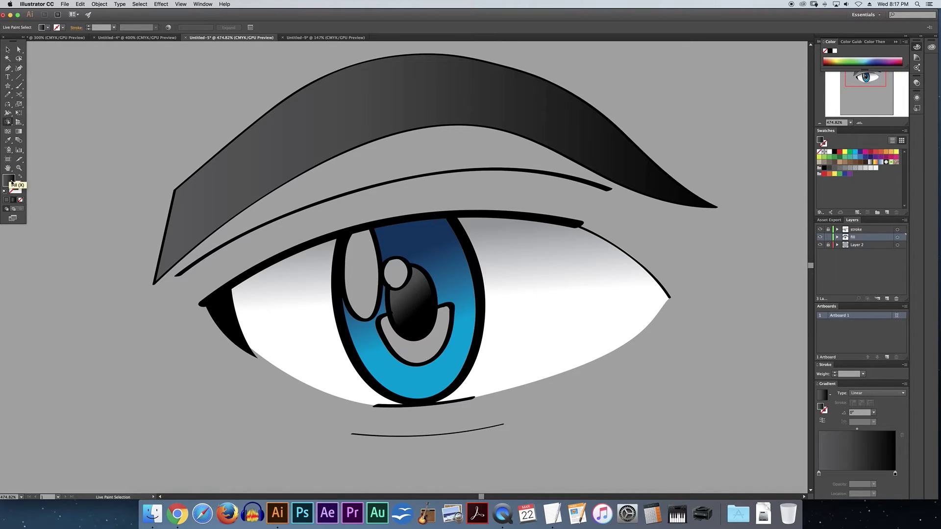
Recolour the eyebrow gradient's start stop to a dark reddish brown of C 0, M 75, Y 100, K 86.
{"action": "double_click", "coordinate": [11, 181]}
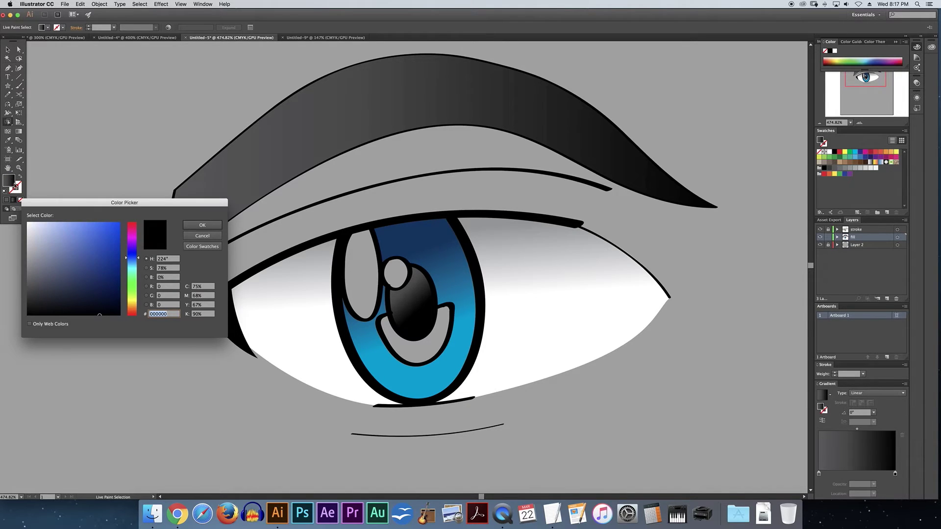
{"action": "left_click", "coordinate": [206, 237]}
{"action": "double_click", "coordinate": [818, 475]}
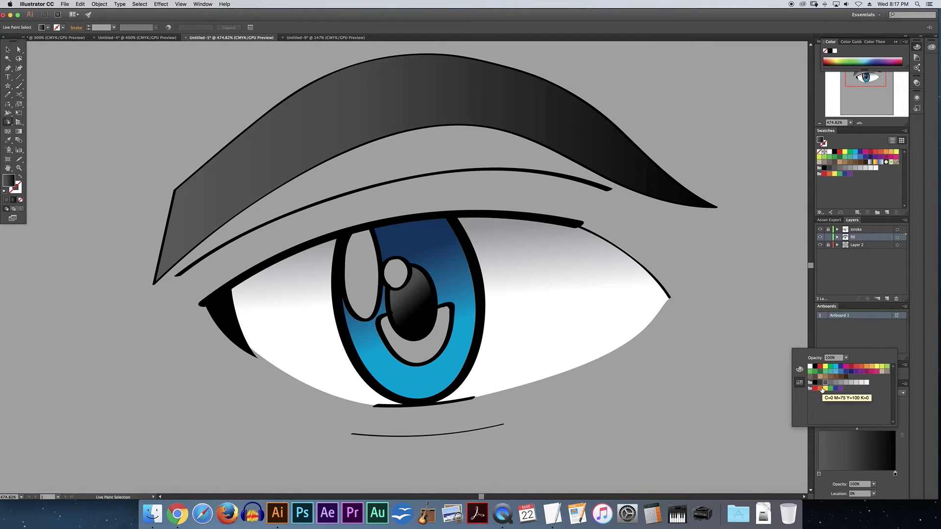
{"action": "left_click", "coordinate": [822, 388]}
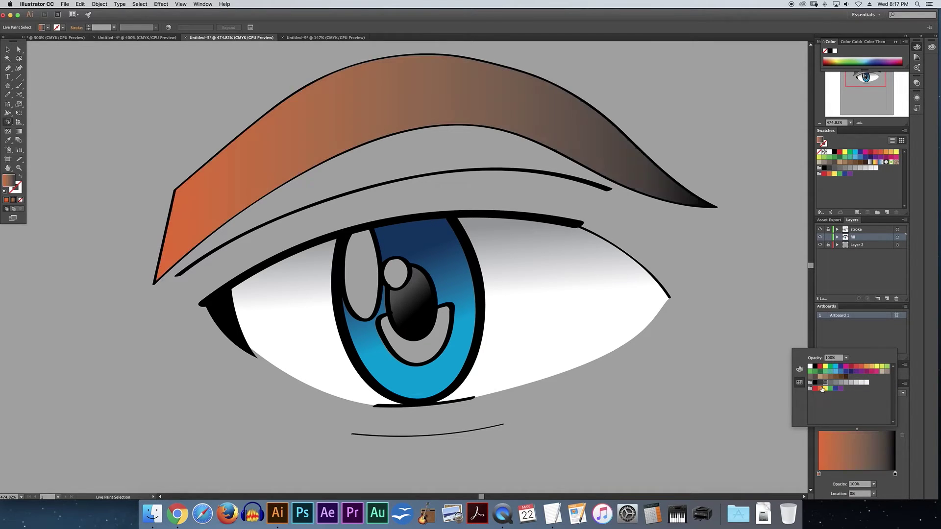
{"action": "left_click", "coordinate": [801, 370]}
{"action": "left_click_drag", "start_coordinate": [835, 401], "coordinate": [866, 403]}
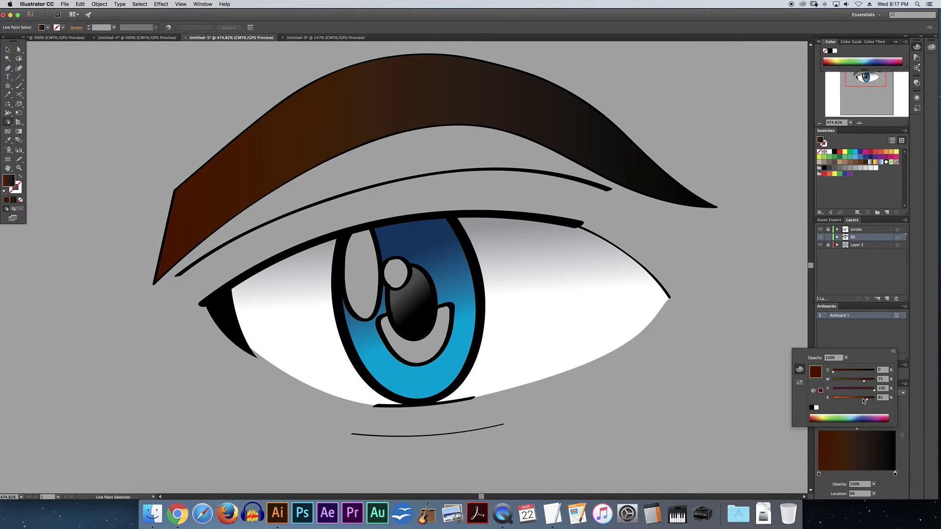
{"action": "left_click_drag", "start_coordinate": [869, 402], "coordinate": [869, 402]}
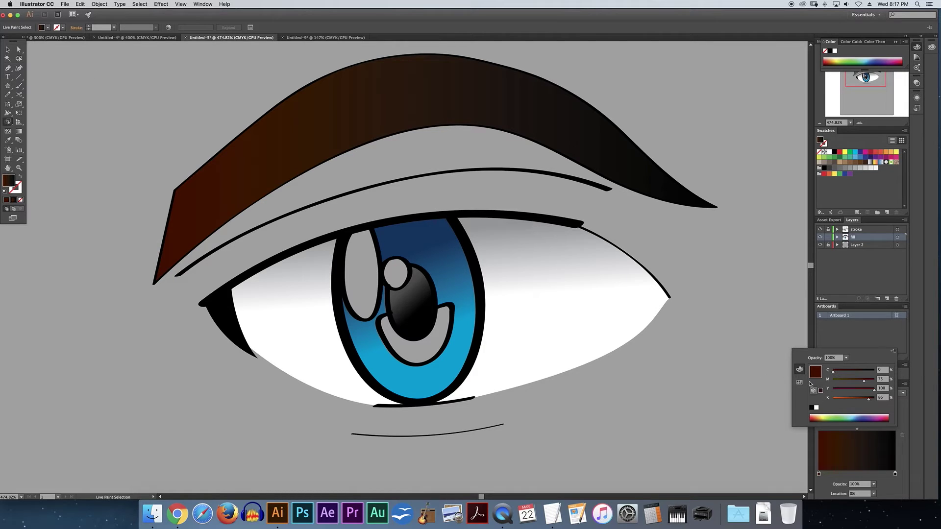
Activate the Gradient tool for the selected eyebrow and toggle the selection edges on and back off.
{"action": "left_click", "coordinate": [19, 131]}
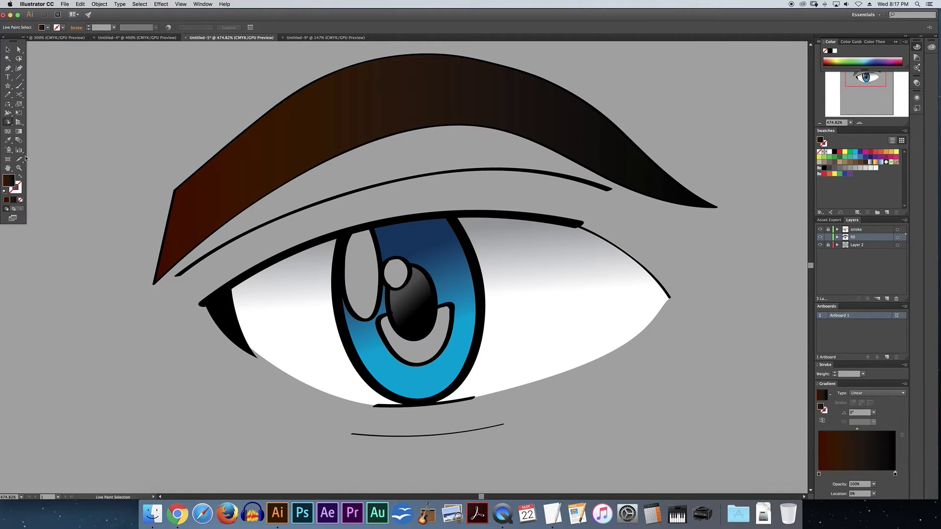
{"action": "left_click", "coordinate": [19, 132]}
{"action": "left_click", "coordinate": [181, 4]}
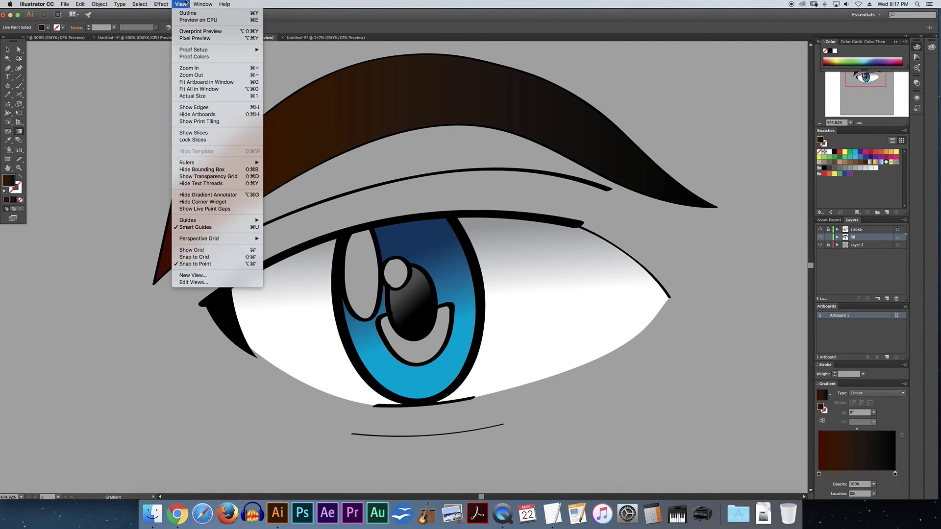
{"action": "left_click", "coordinate": [187, 109]}
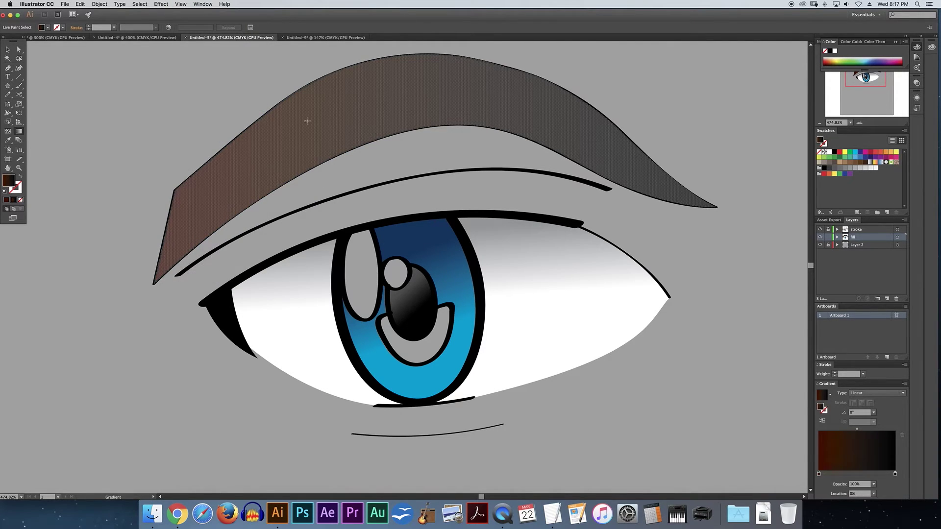
{"action": "left_click", "coordinate": [181, 4]}
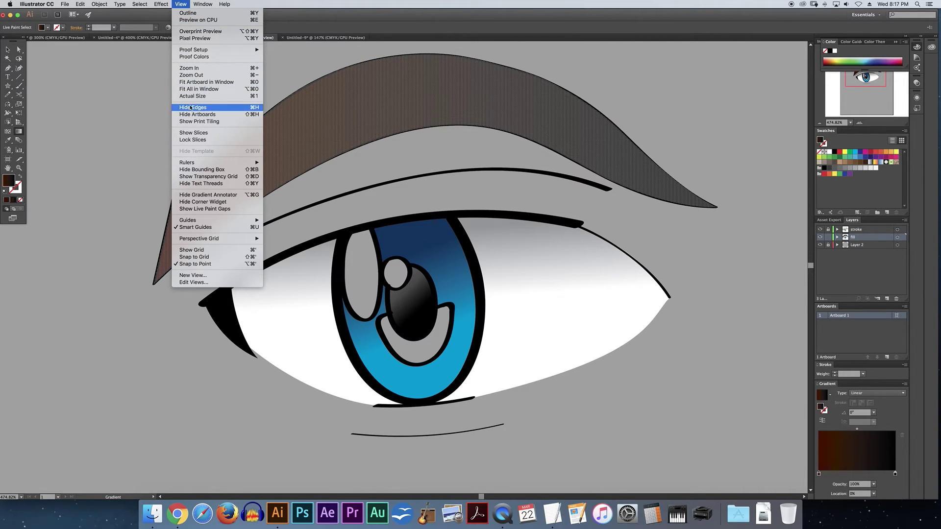
{"action": "left_click", "coordinate": [190, 107]}
Redirect the eyebrow gradient diagonally at about -57°, dark brown at the upper left fading to black at the lower right, and deselect it.
{"action": "left_click_drag", "start_coordinate": [296, 119], "coordinate": [327, 153]}
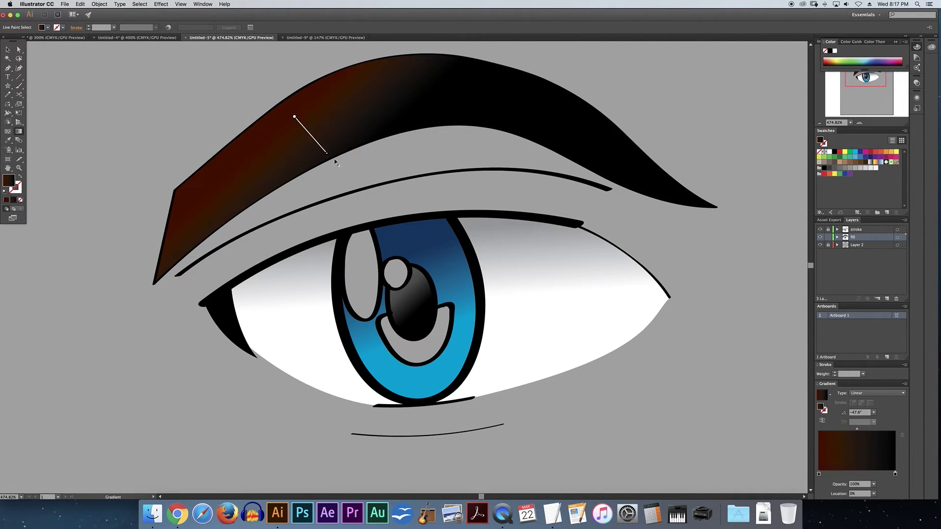
{"action": "left_click_drag", "start_coordinate": [268, 142], "coordinate": [315, 190]}
{"action": "left_click_drag", "start_coordinate": [256, 129], "coordinate": [283, 163]}
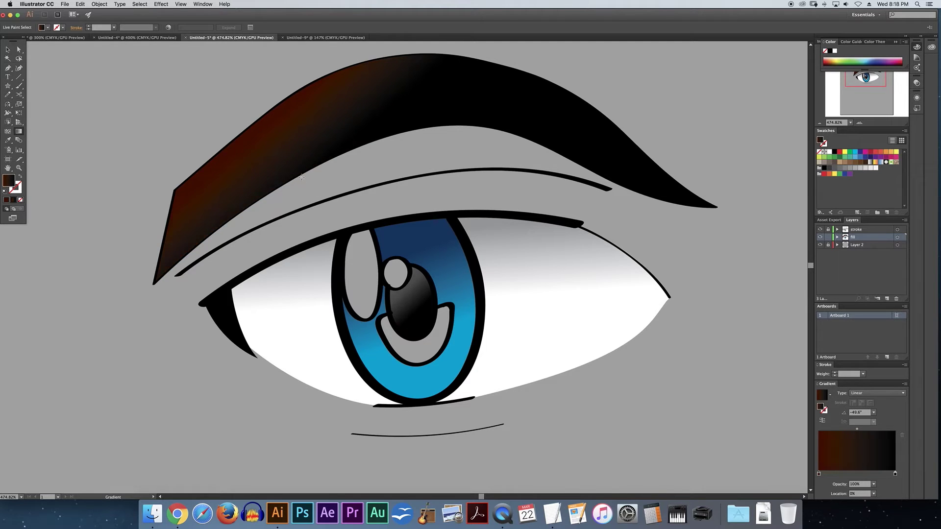
{"action": "left_click_drag", "start_coordinate": [237, 96], "coordinate": [289, 153]}
{"action": "left_click_drag", "start_coordinate": [286, 119], "coordinate": [317, 174]}
{"action": "left_click_drag", "start_coordinate": [309, 107], "coordinate": [345, 163]}
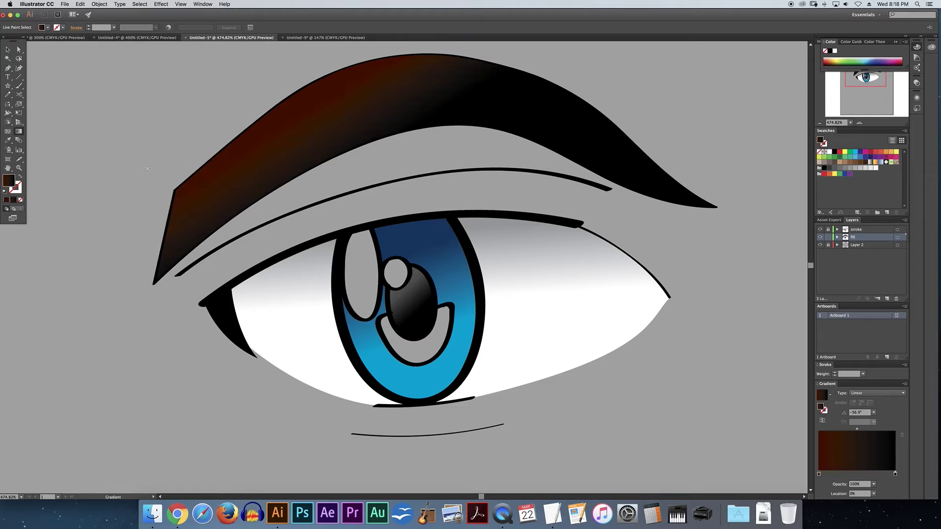
{"action": "left_click", "coordinate": [7, 49]}
{"action": "left_click", "coordinate": [131, 111]}
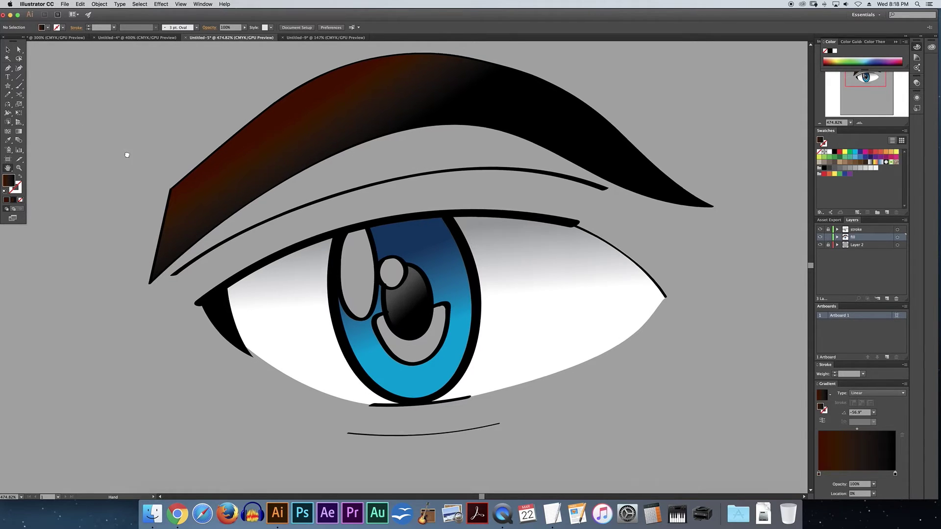
{"action": "left_click_drag", "start_coordinate": [126, 153], "coordinate": [90, 143]}
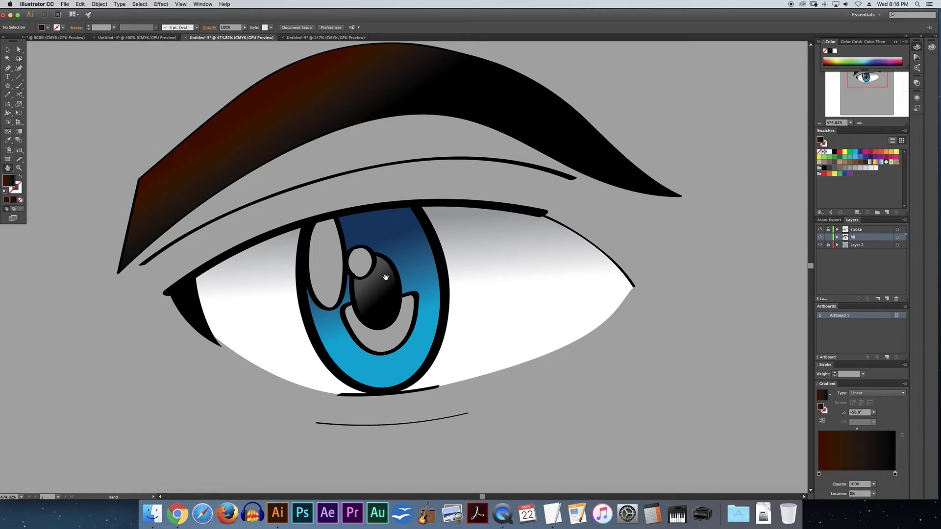
Fill the large oval highlight and the small round highlight in the iris with white using the Live Paint Bucket.
{"action": "left_click", "coordinate": [8, 49]}
{"action": "left_click", "coordinate": [8, 122]}
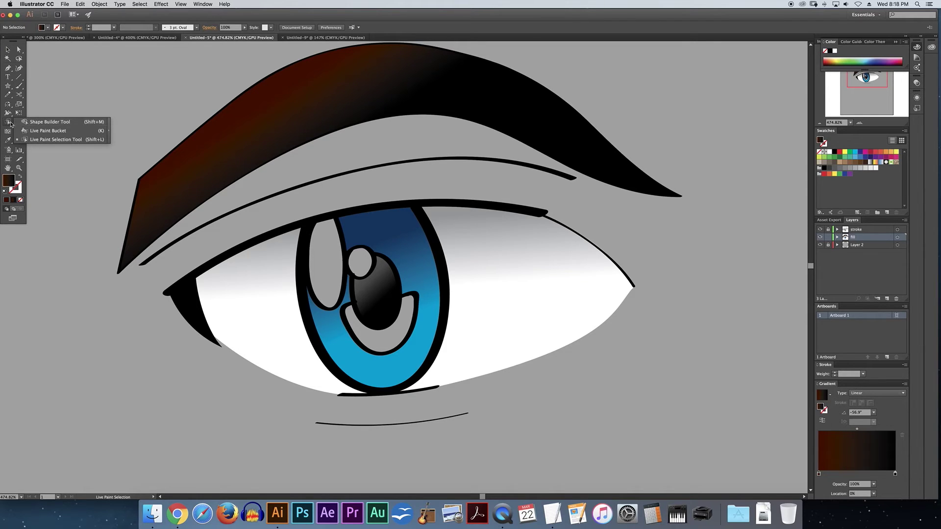
{"action": "left_click", "coordinate": [45, 130]}
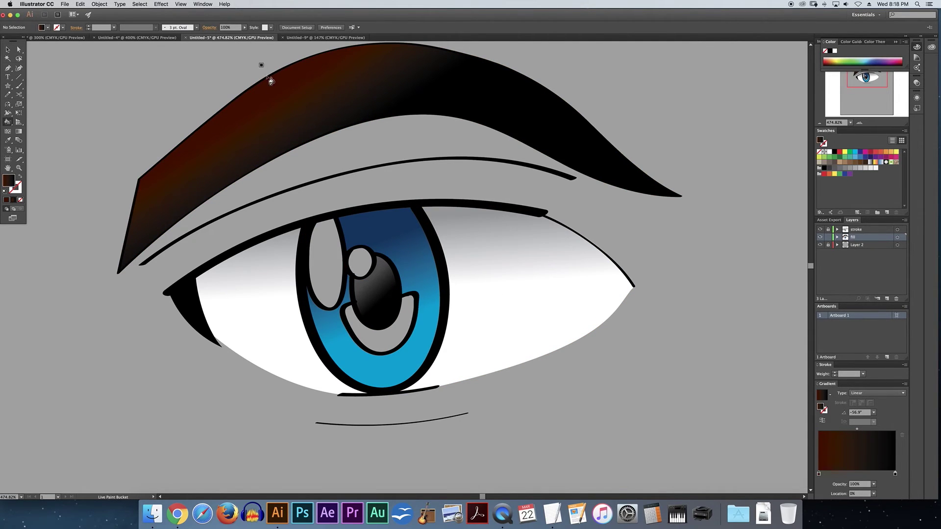
{"action": "left_click", "coordinate": [198, 4]}
{"action": "mouse_move", "coordinate": [181, 4]}
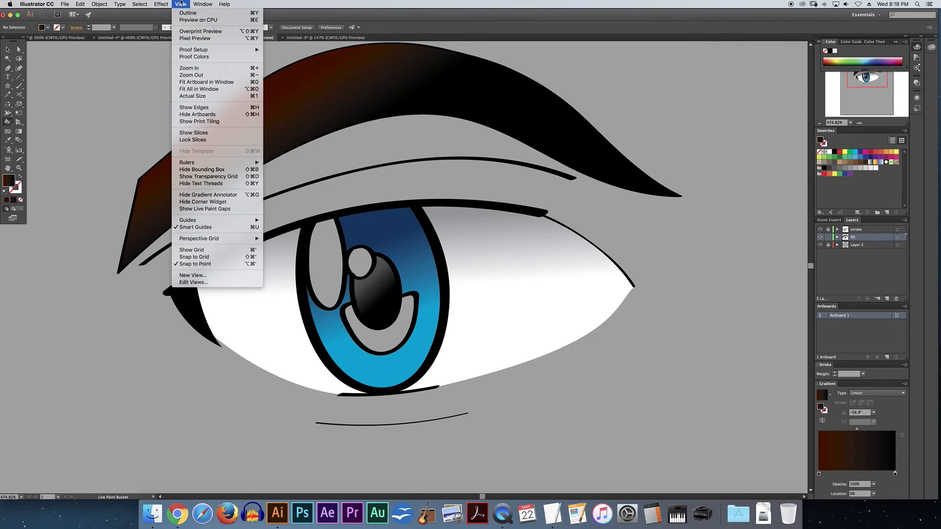
{"action": "left_click", "coordinate": [193, 114]}
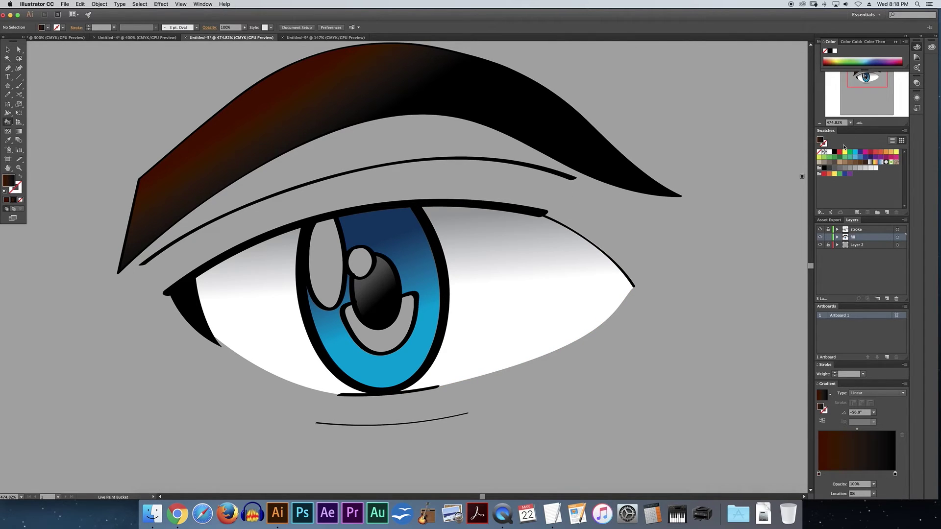
{"action": "left_click", "coordinate": [828, 152]}
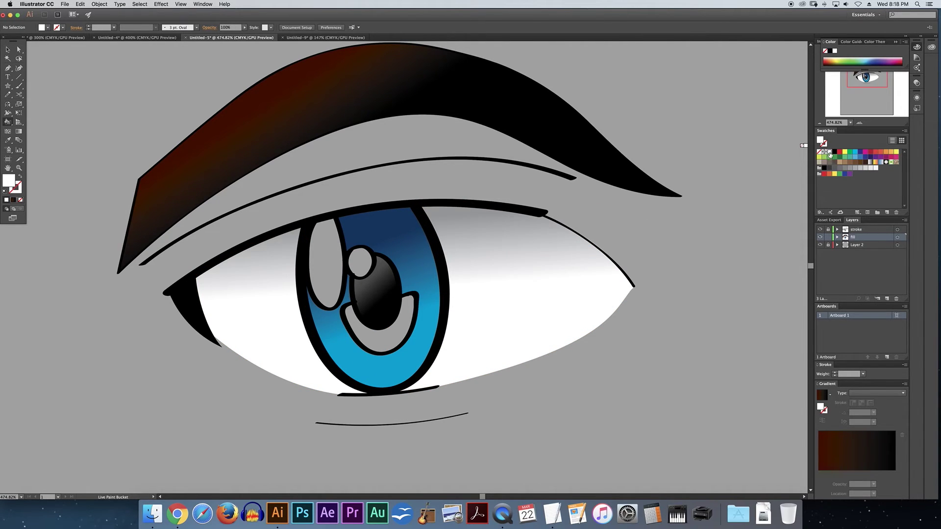
{"action": "left_click", "coordinate": [327, 259]}
{"action": "left_click", "coordinate": [359, 265]}
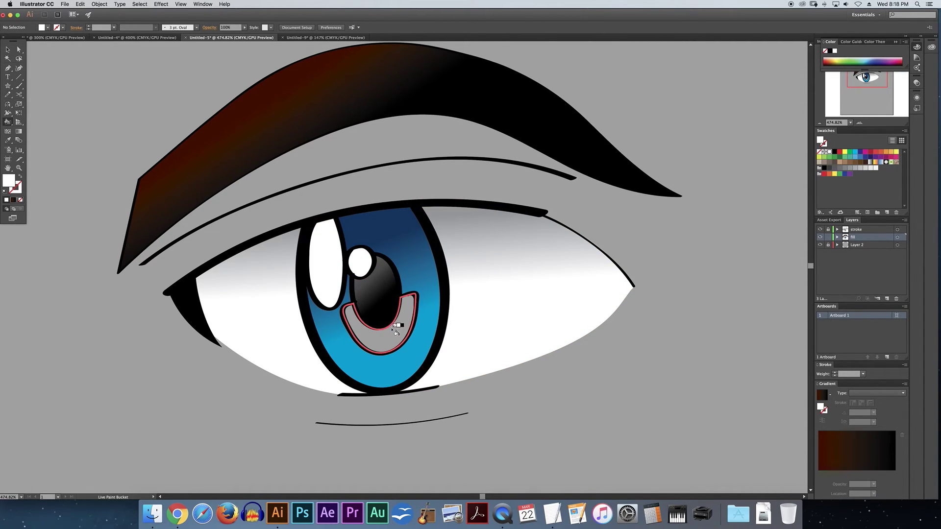
Set the fill colour to light blue 92E8FF and fill the crescent reflection below the pupil with it.
{"action": "double_click", "coordinate": [9, 181]}
{"action": "left_click_drag", "start_coordinate": [132, 259], "coordinate": [132, 265]}
{"action": "left_click_drag", "start_coordinate": [77, 231], "coordinate": [58, 221]}
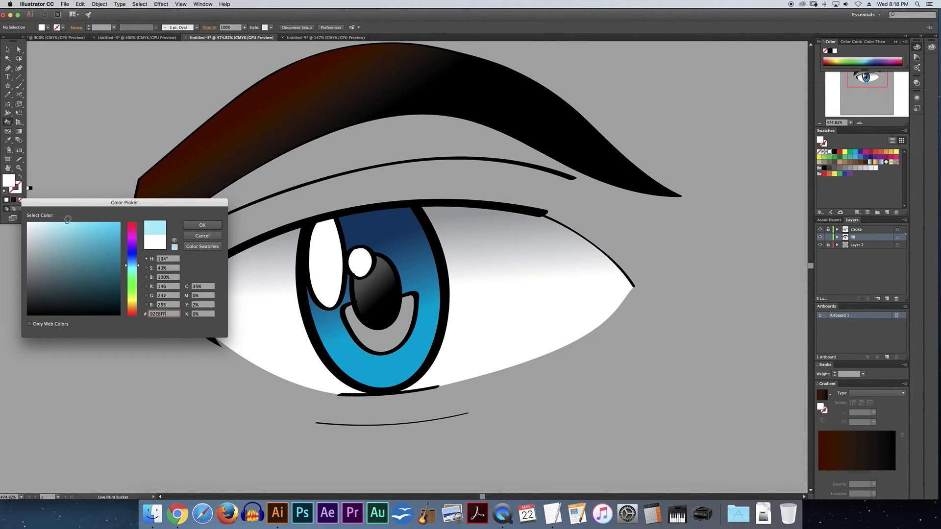
{"action": "left_click", "coordinate": [202, 225]}
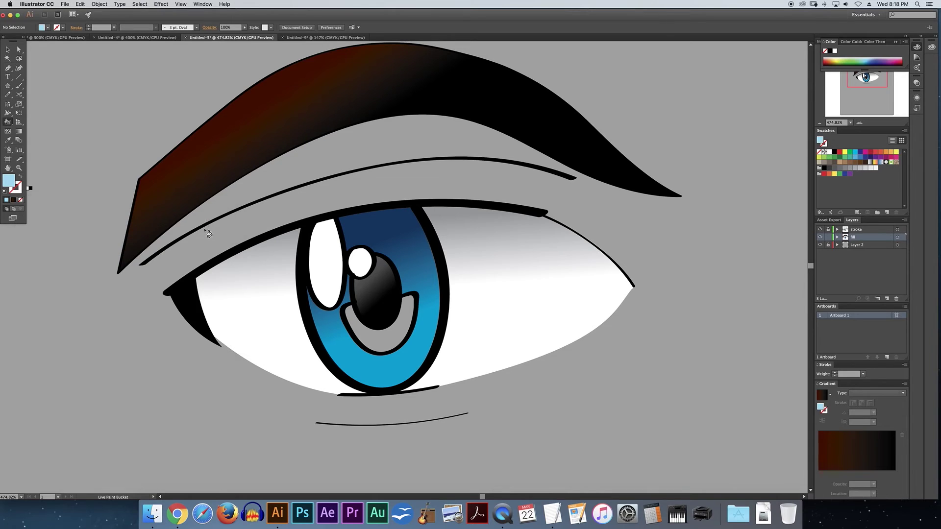
{"action": "left_click", "coordinate": [374, 339]}
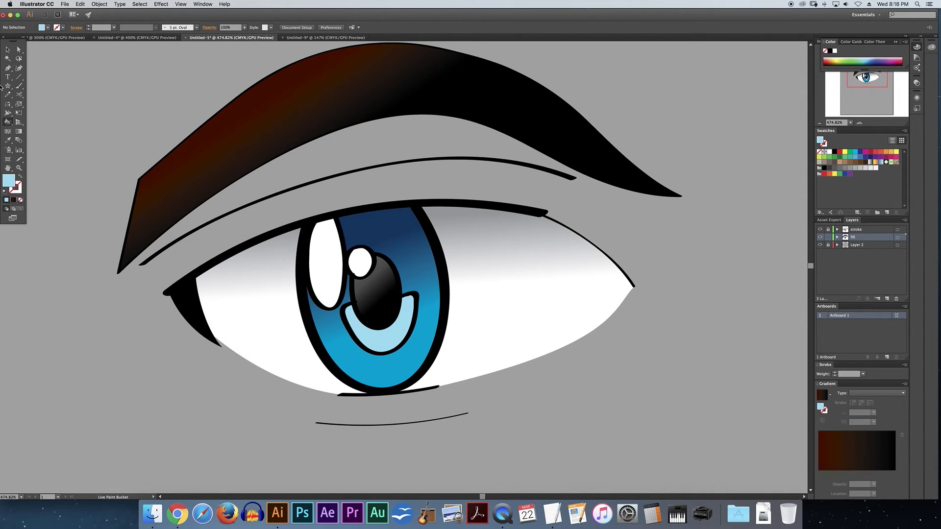
Remove the stroke from all artwork on the fill layer and check the bare fills by briefly hiding the stroke layer.
{"action": "left_click", "coordinate": [8, 49]}
{"action": "left_click", "coordinate": [898, 237]}
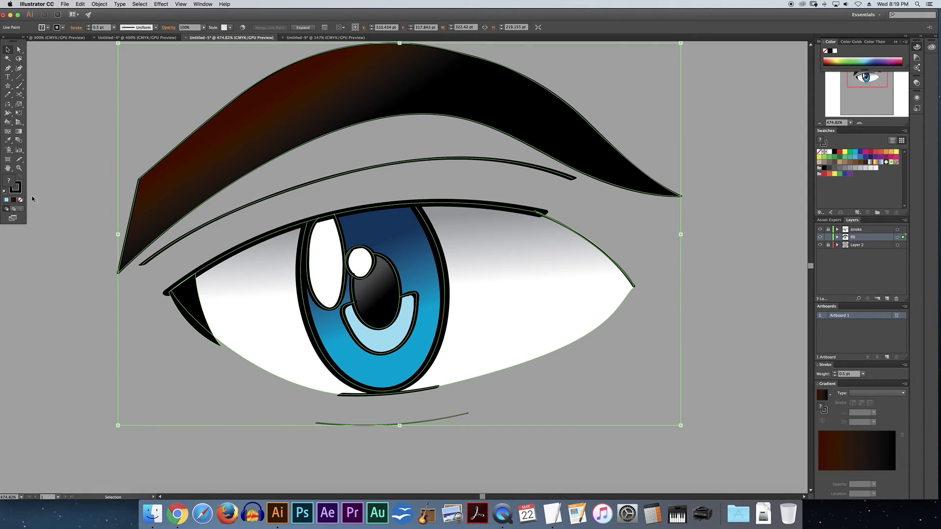
{"action": "left_click", "coordinate": [17, 193]}
{"action": "left_click", "coordinate": [21, 200]}
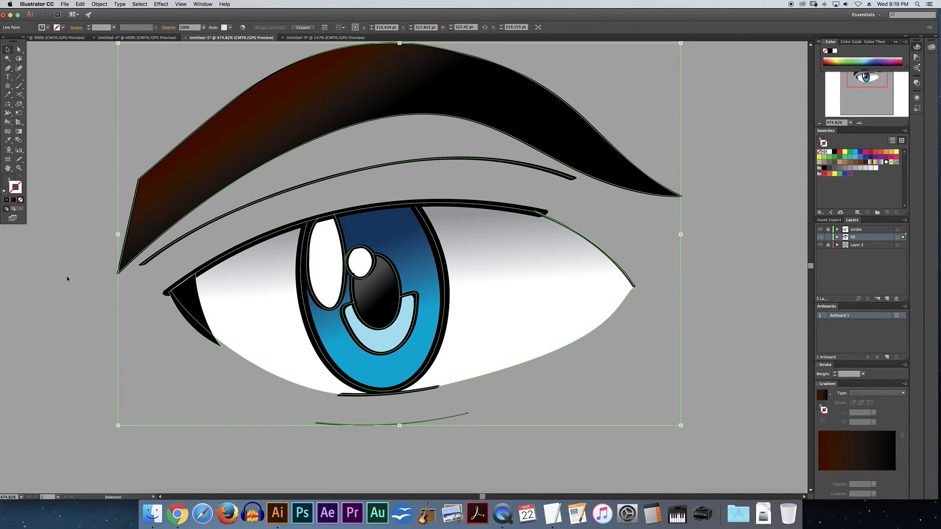
{"action": "left_click", "coordinate": [59, 236]}
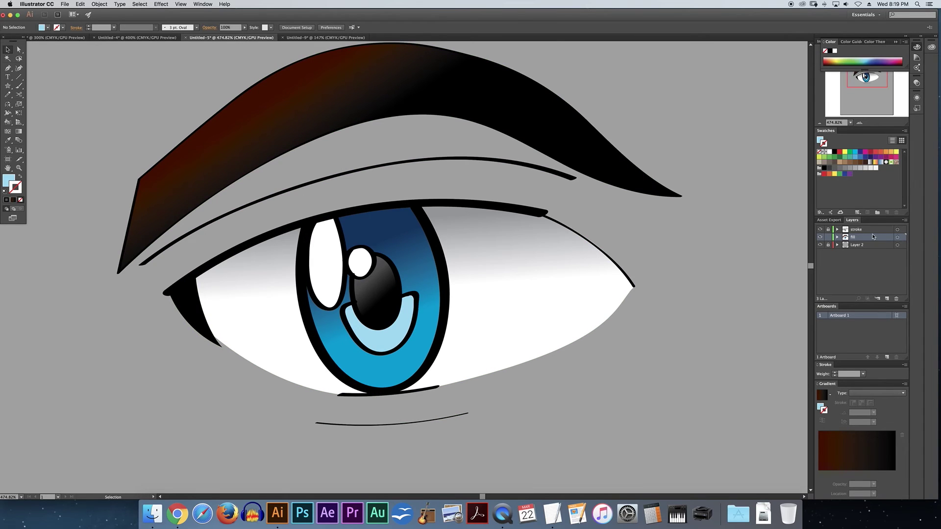
{"action": "left_click", "coordinate": [820, 229]}
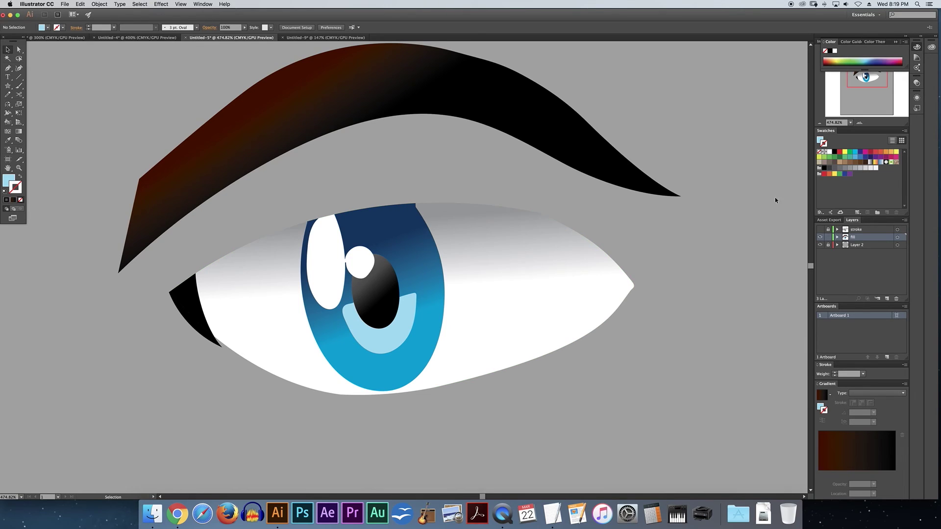
{"action": "left_click", "coordinate": [820, 229]}
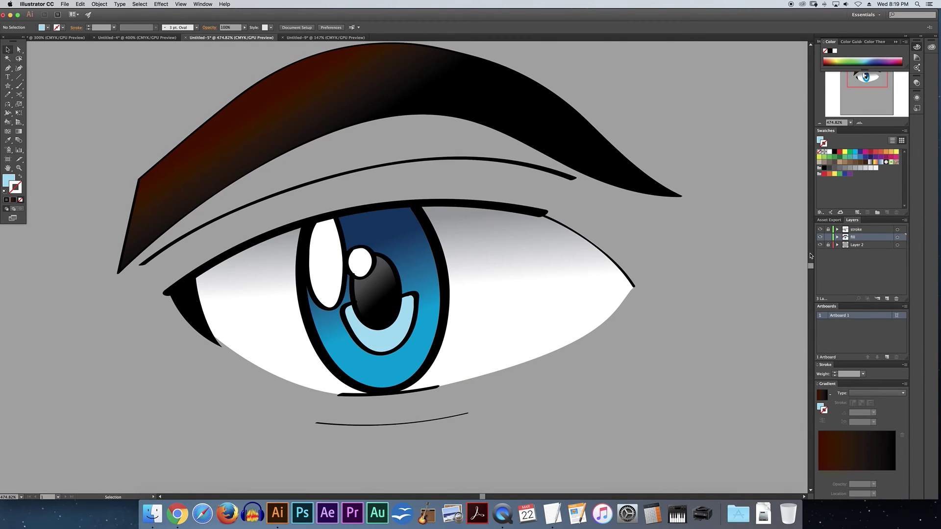
Lock the fill layer, unlock the stroke layer and remove the outlines of the two highlights, pupil and crescent reflection.
{"action": "left_click", "coordinate": [828, 237]}
{"action": "left_click", "coordinate": [853, 230]}
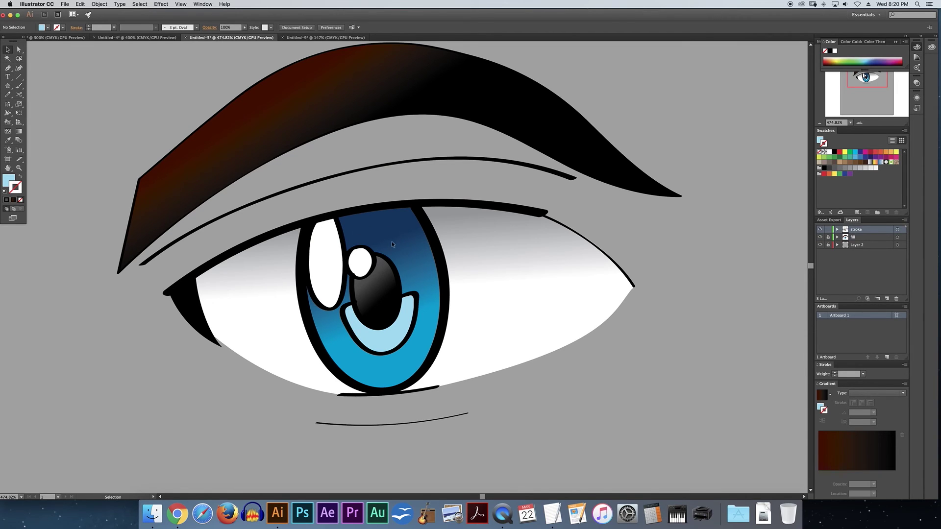
{"action": "left_click_drag", "start_coordinate": [398, 234], "coordinate": [334, 349]}
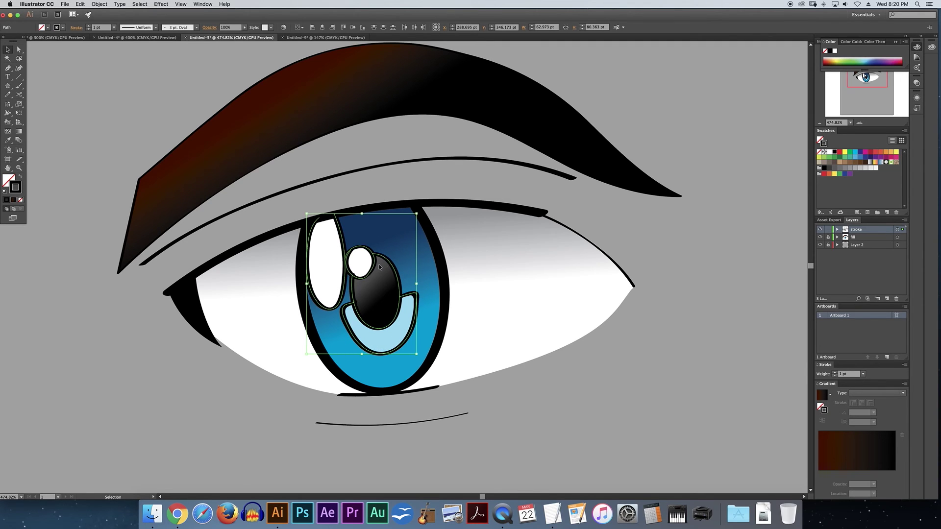
{"action": "left_click", "coordinate": [21, 200]}
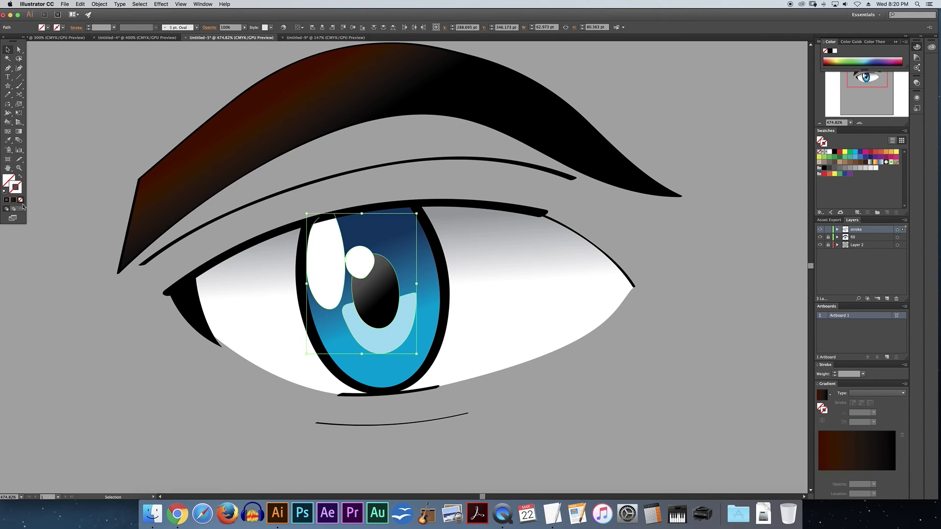
{"action": "left_click", "coordinate": [67, 261]}
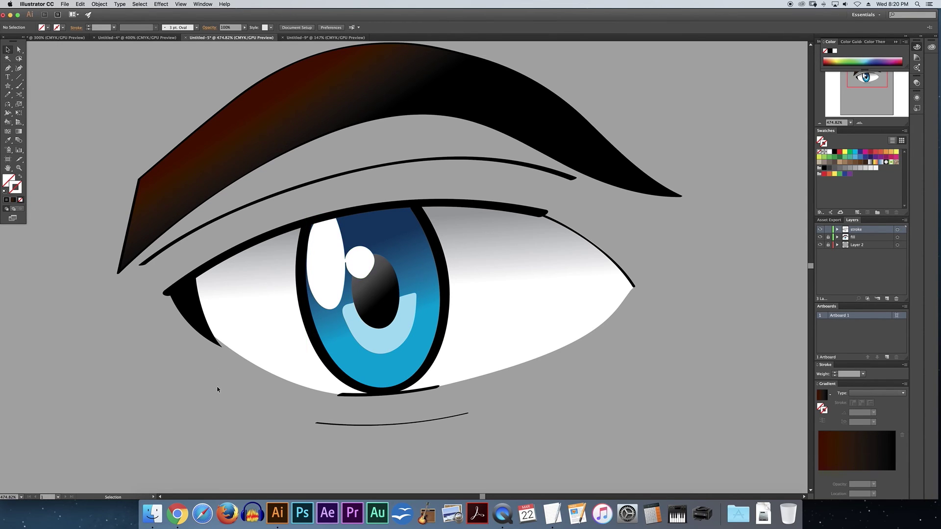
Zoom out and centre the view to examine the whole coloured eye on the artboard.
{"action": "scroll", "coordinate": [217, 390], "scroll_direction": "down", "scroll_amount": 5}
{"action": "scroll", "coordinate": [218, 390], "scroll_direction": "up", "scroll_amount": 2}
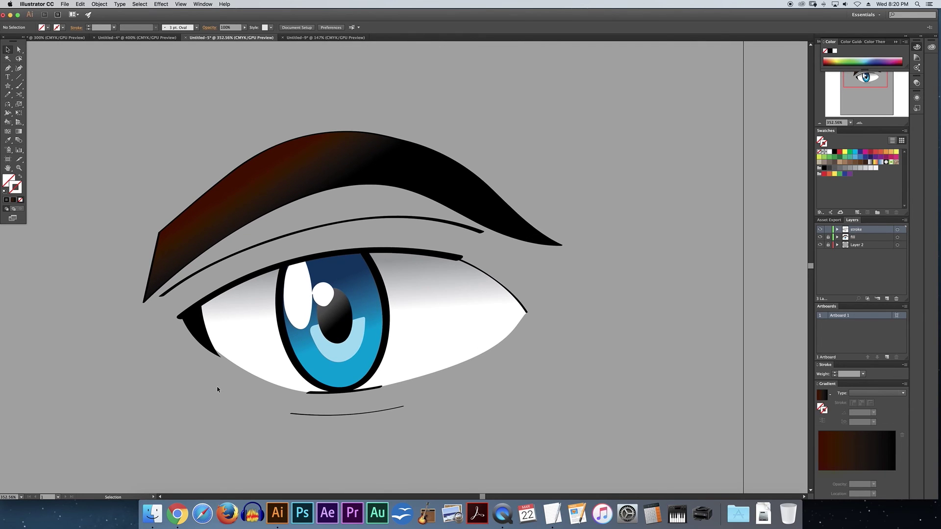
{"action": "scroll", "coordinate": [217, 389], "scroll_direction": "down", "scroll_amount": 3}
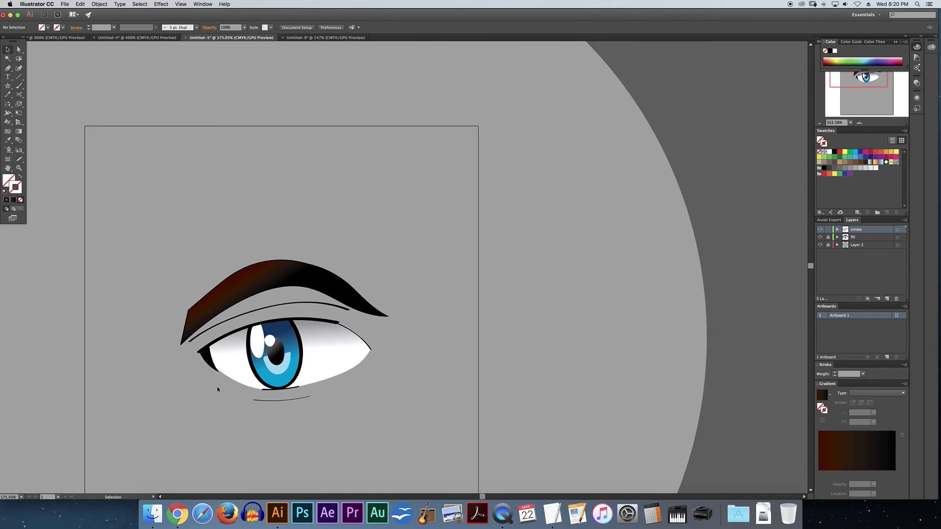
{"action": "scroll", "coordinate": [217, 389], "scroll_direction": "up", "scroll_amount": 2}
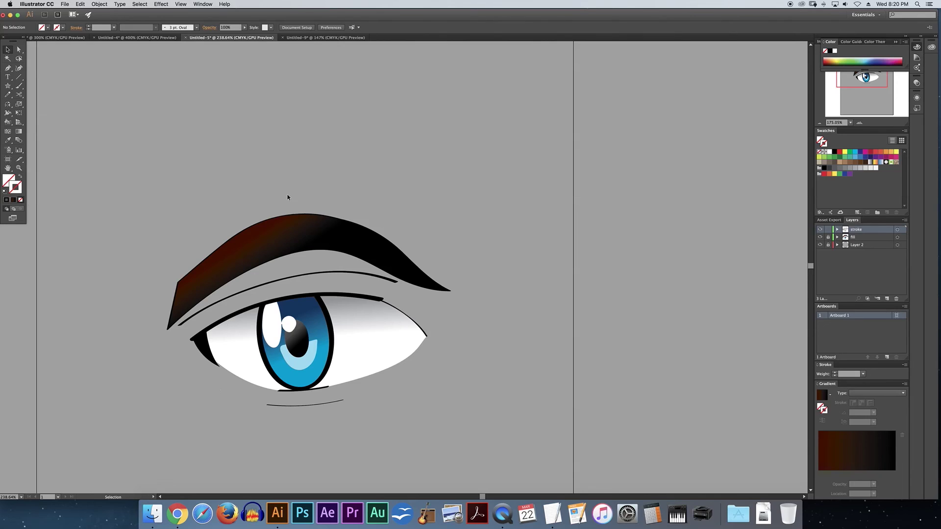
{"action": "left_click", "coordinate": [8, 168]}
{"action": "left_click_drag", "start_coordinate": [135, 228], "coordinate": [233, 129]}
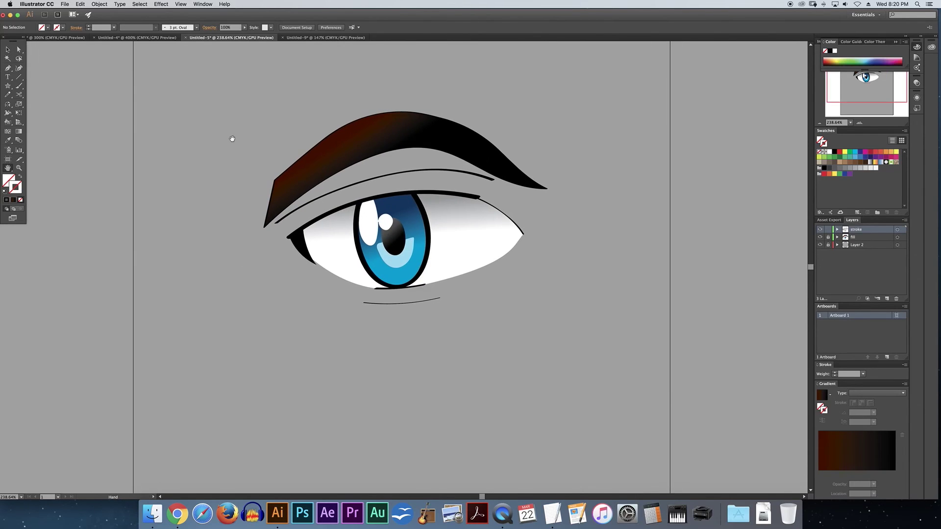